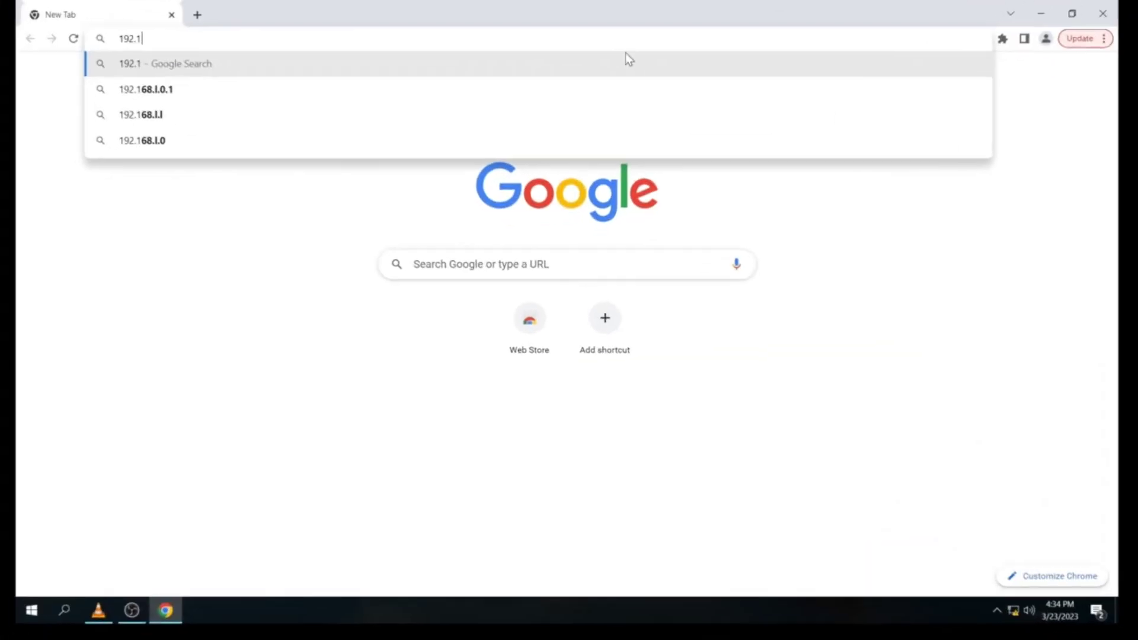
Step: Load the encoder web UI at 192.168.1.168 and sign in with the administrator username and password
{"action": "type", "text": "68.1"}
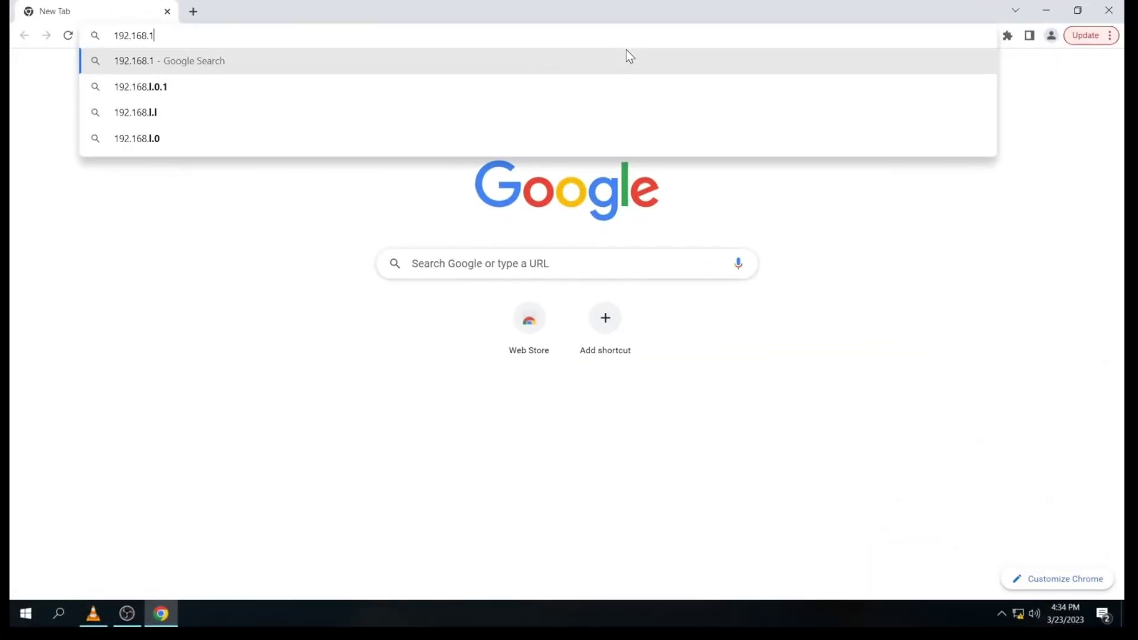
{"action": "type", "text": ".168"}
{"action": "key", "text": "Return"}
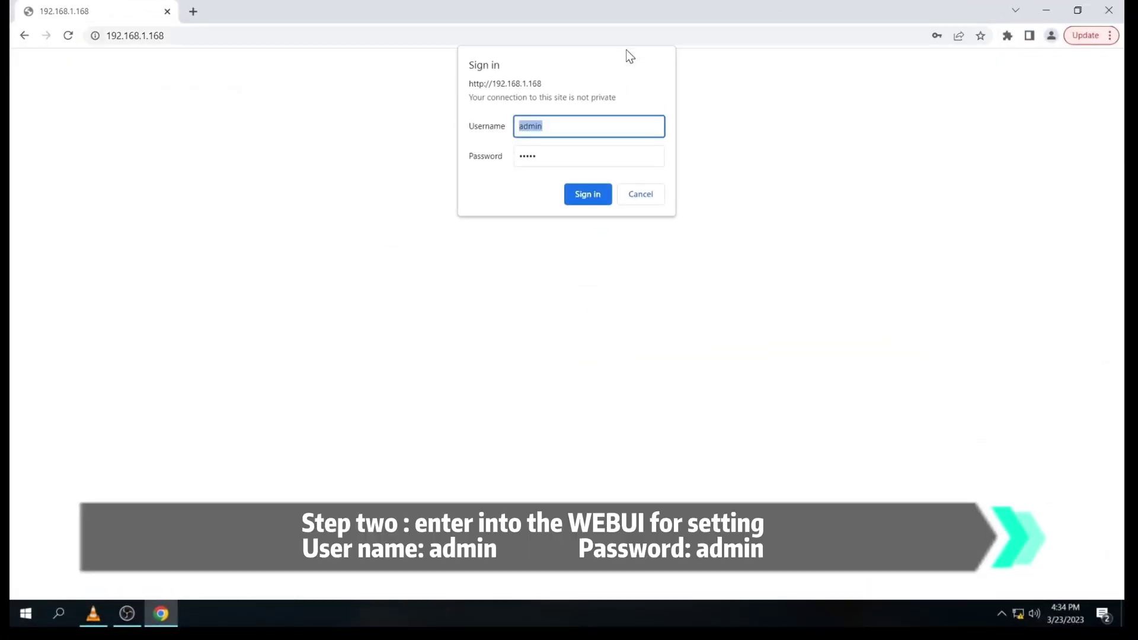
{"action": "type", "text": "admin"}
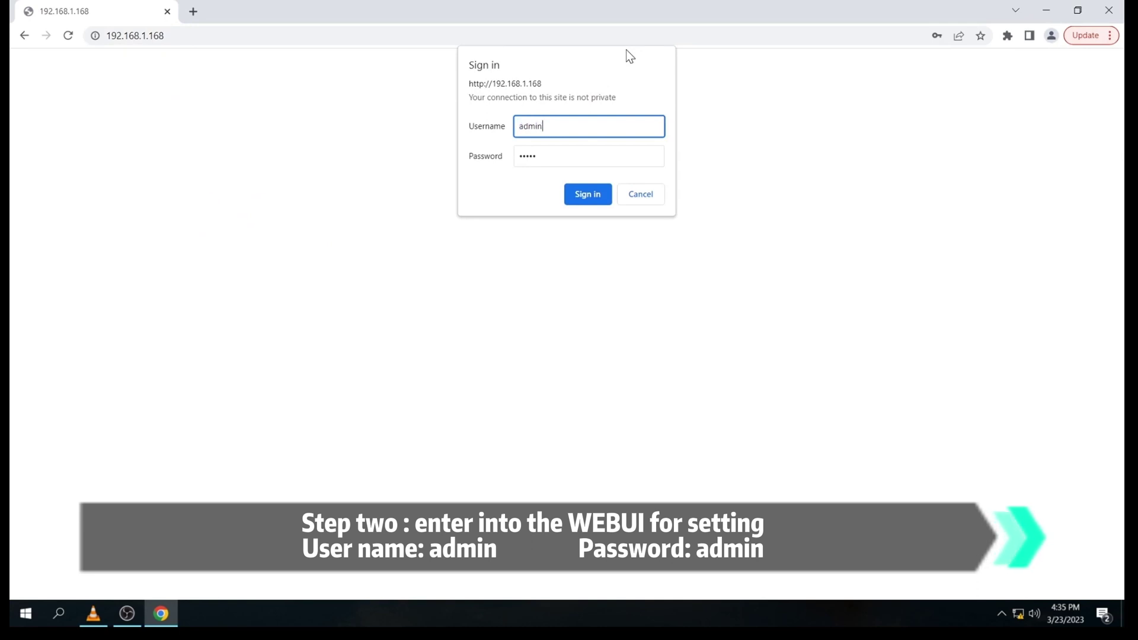
{"action": "key", "text": "Tab"}
{"action": "type", "text": "admin"}
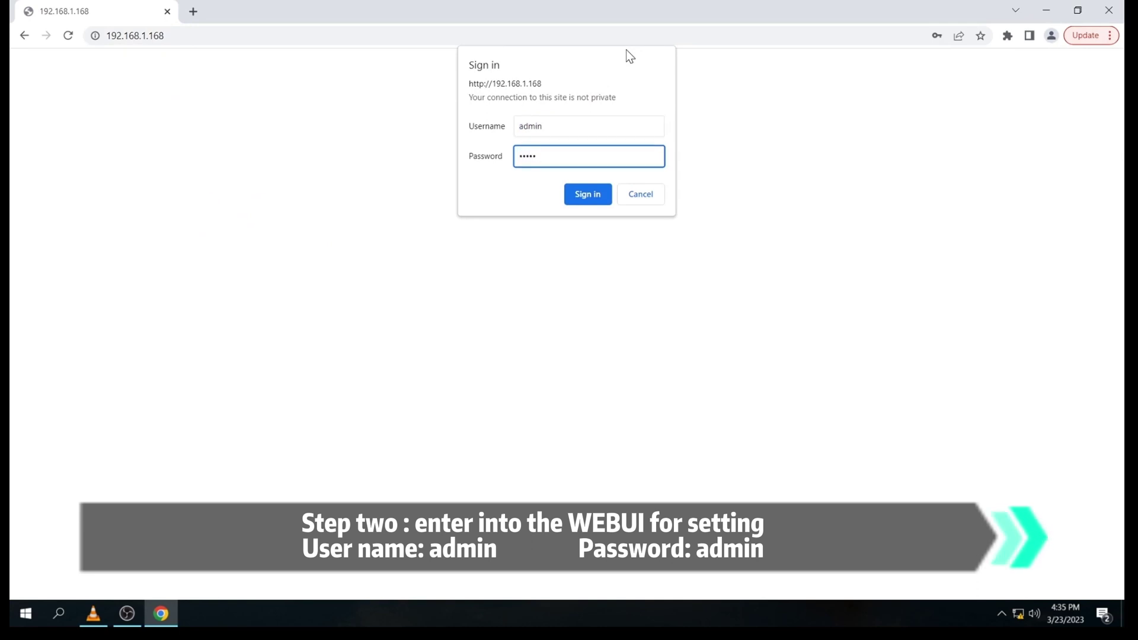
{"action": "key", "text": "Return"}
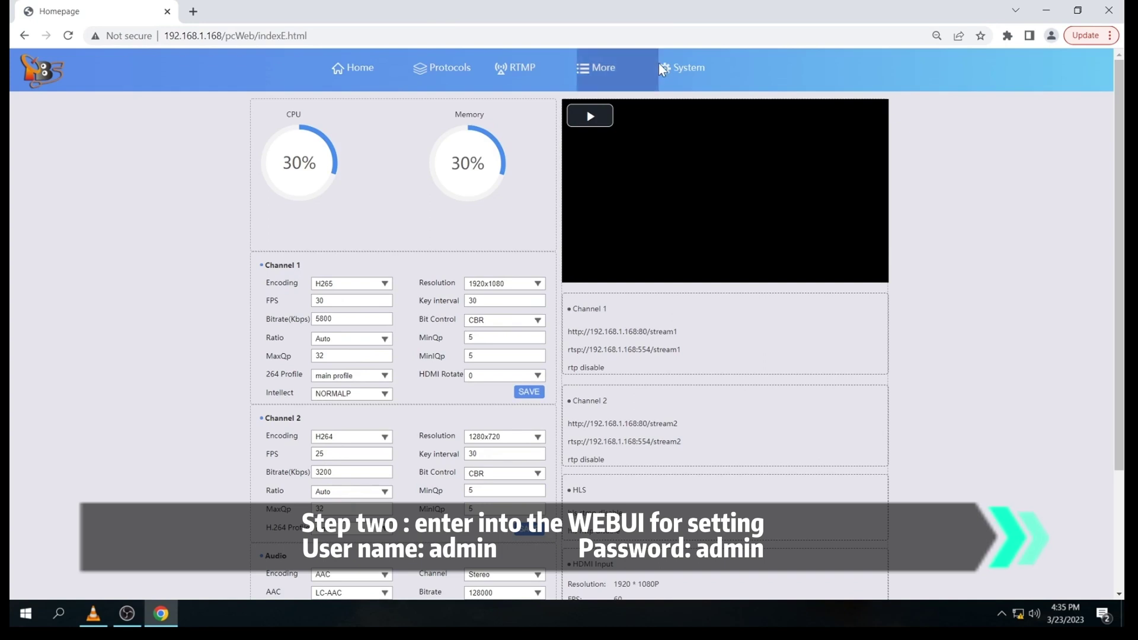
Step: Scroll the homepage to check the HDMI input resolution reading
{"action": "scroll", "coordinate": [749, 218], "scroll_direction": "down", "scroll_amount": 3}
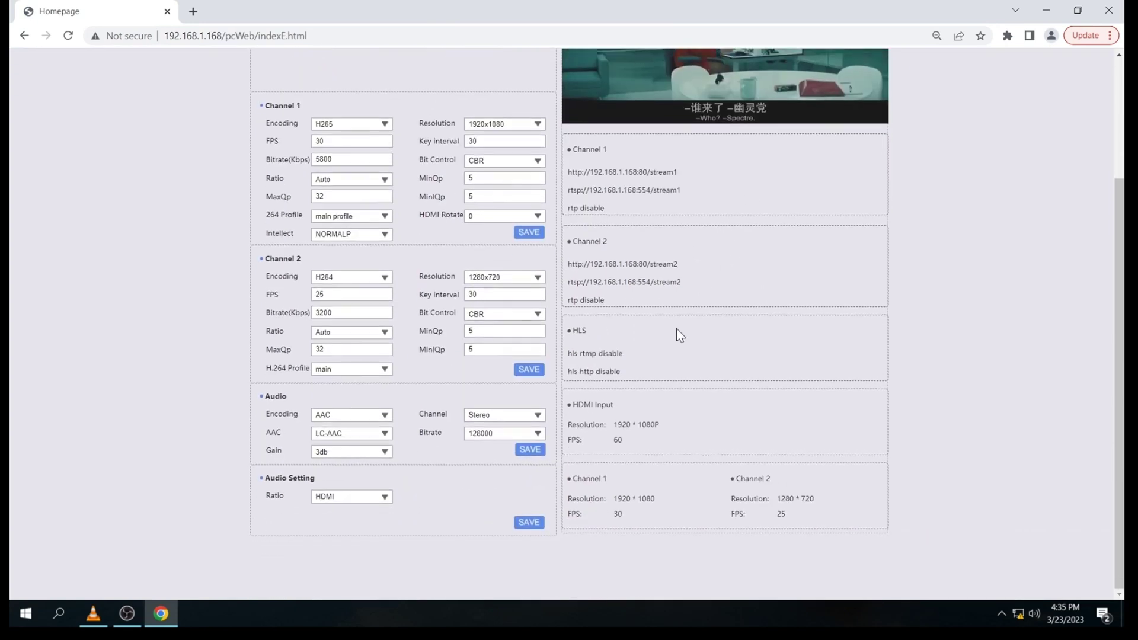
{"action": "left_click_drag", "start_coordinate": [611, 423], "coordinate": [673, 437]}
{"action": "scroll", "coordinate": [677, 415], "scroll_direction": "up", "scroll_amount": 2}
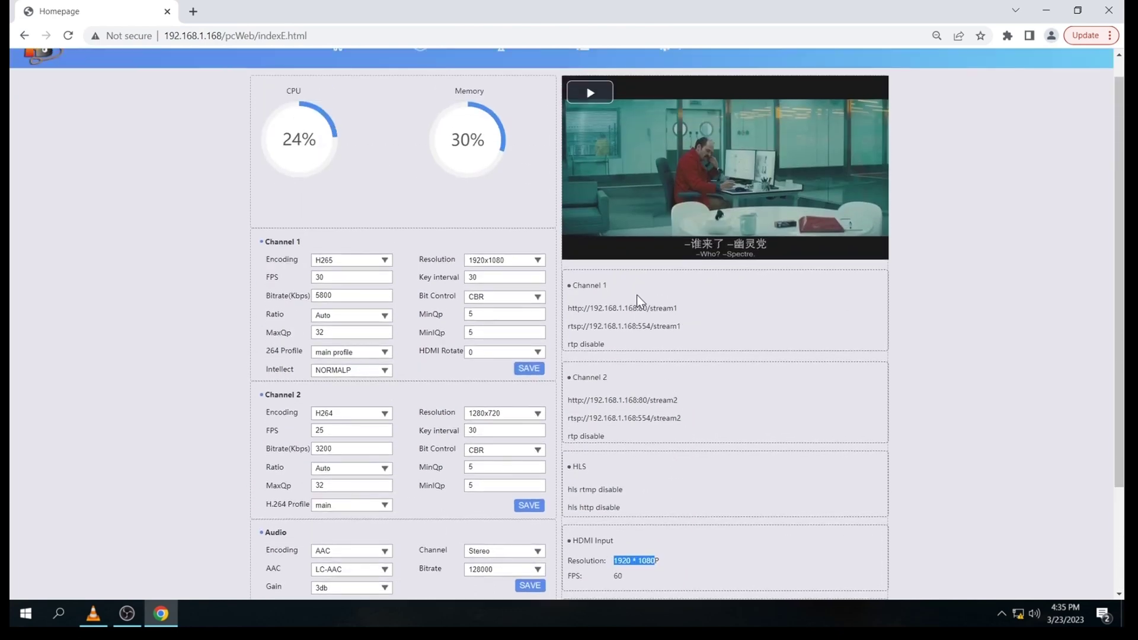
{"action": "scroll", "coordinate": [637, 295], "scroll_direction": "down", "scroll_amount": 1}
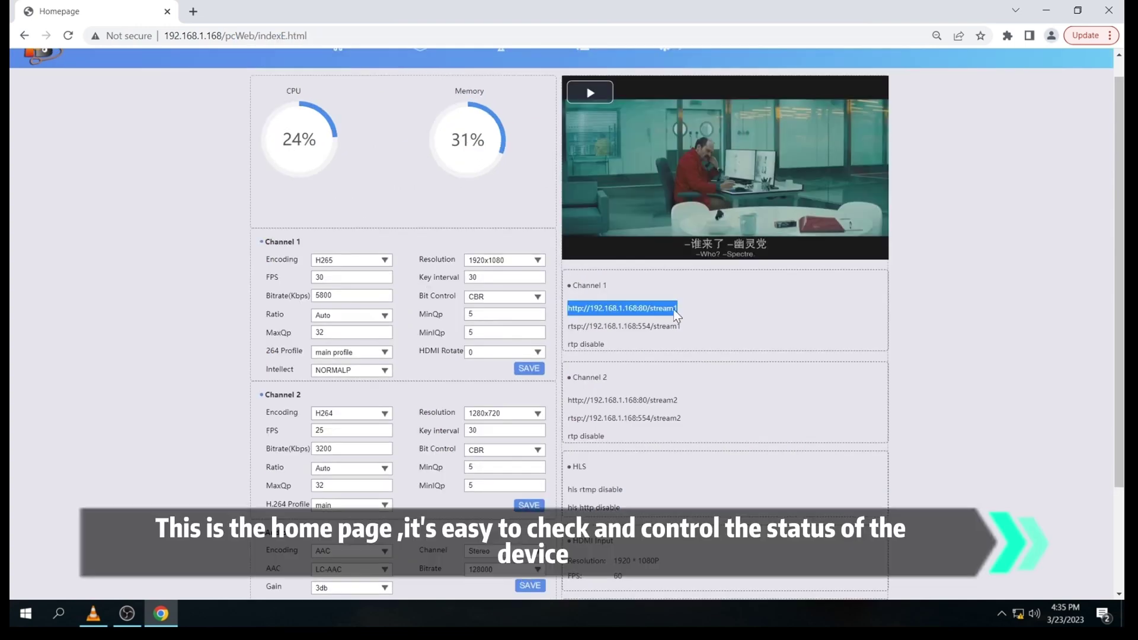
Step: Copy channel 1's http stream1 address and close the VLC player previewing it
{"action": "right_click", "coordinate": [674, 309]}
{"action": "left_click", "coordinate": [692, 318]}
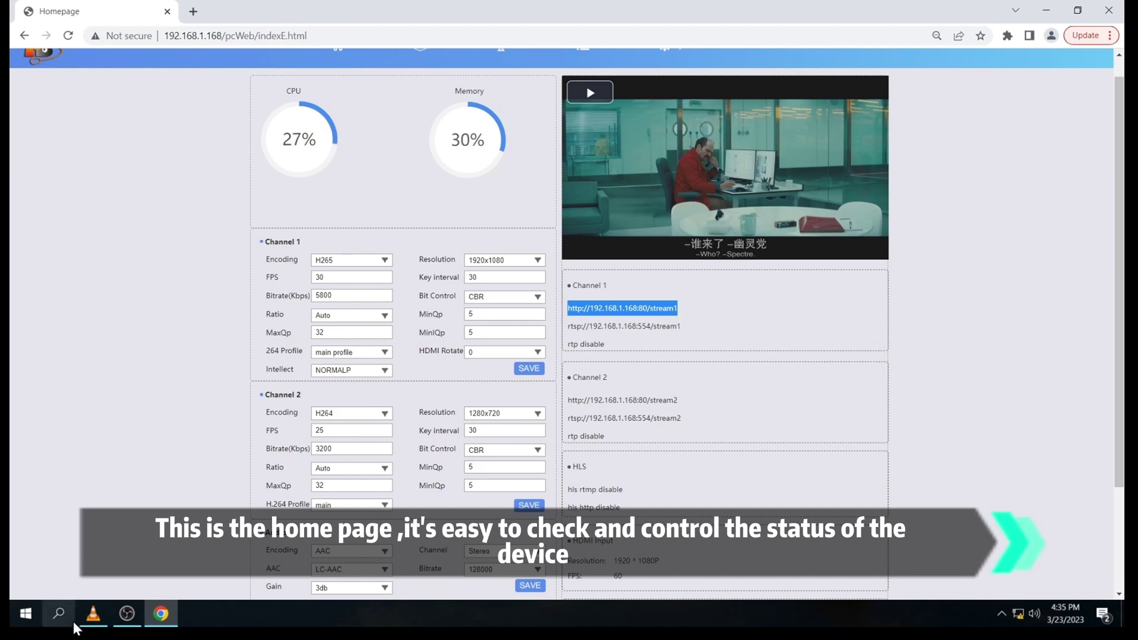
{"action": "left_click", "coordinate": [92, 620]}
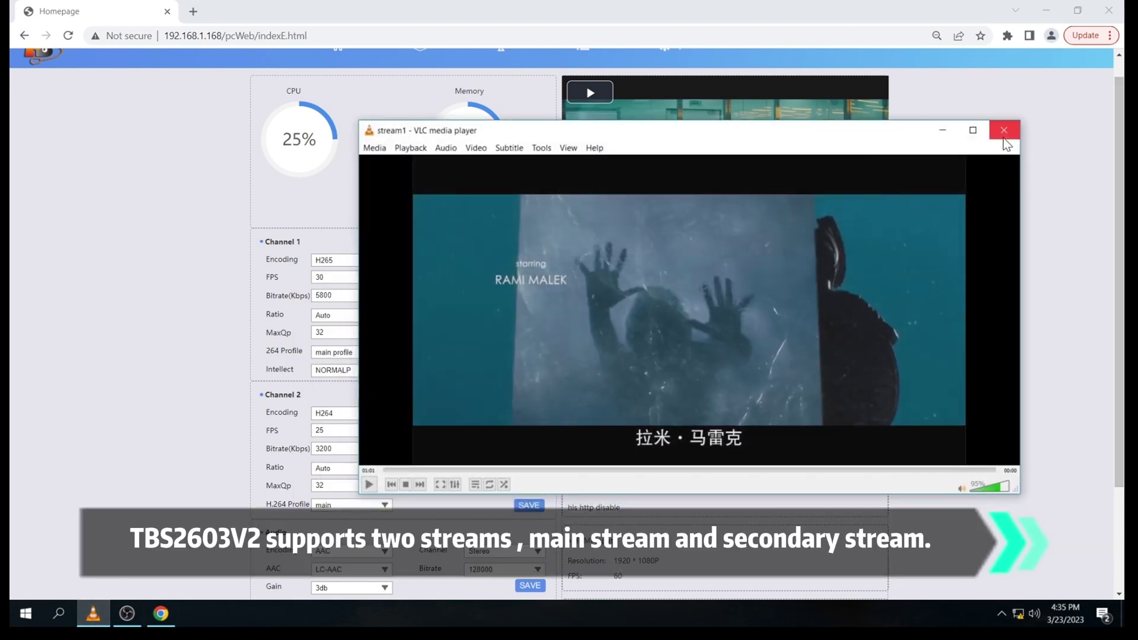
{"action": "left_click", "coordinate": [1004, 132]}
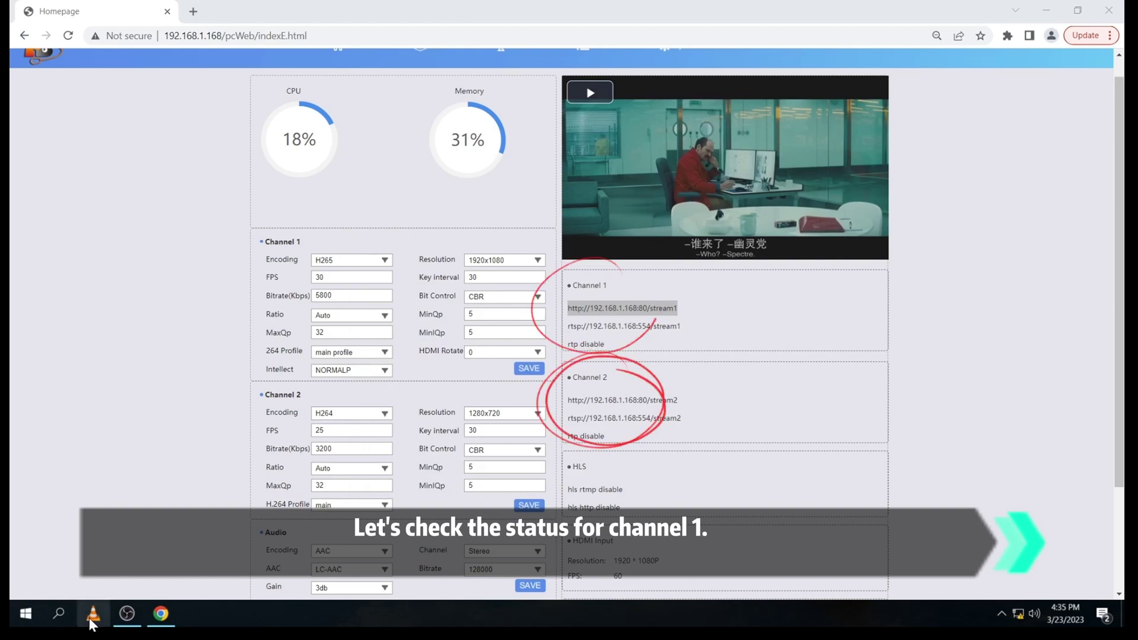
Step: Play the copied stream1 address as a network stream in VLC
{"action": "left_click", "coordinate": [92, 617]}
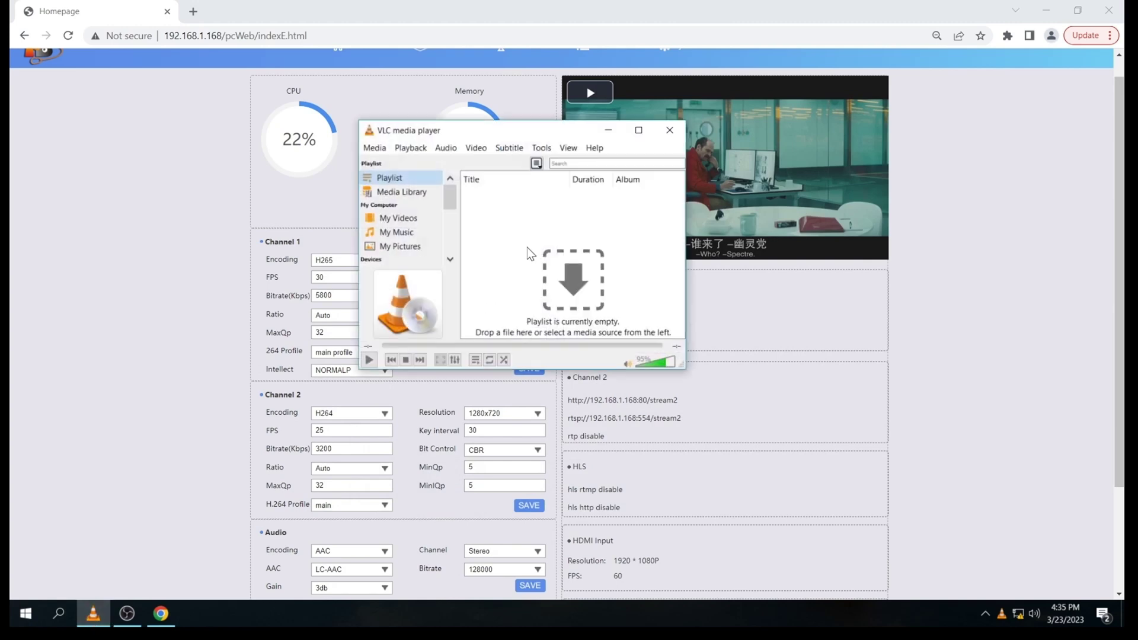
{"action": "key", "text": "ctrl+n"}
{"action": "key", "text": "Return"}
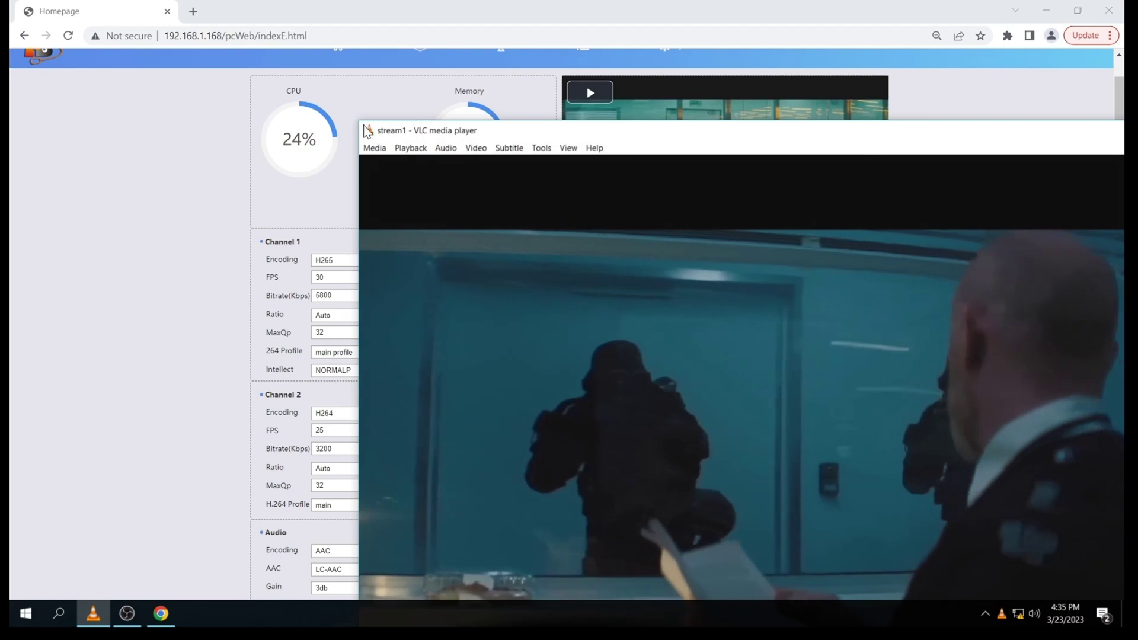
{"action": "left_click_drag", "start_coordinate": [368, 131], "coordinate": [424, 127]}
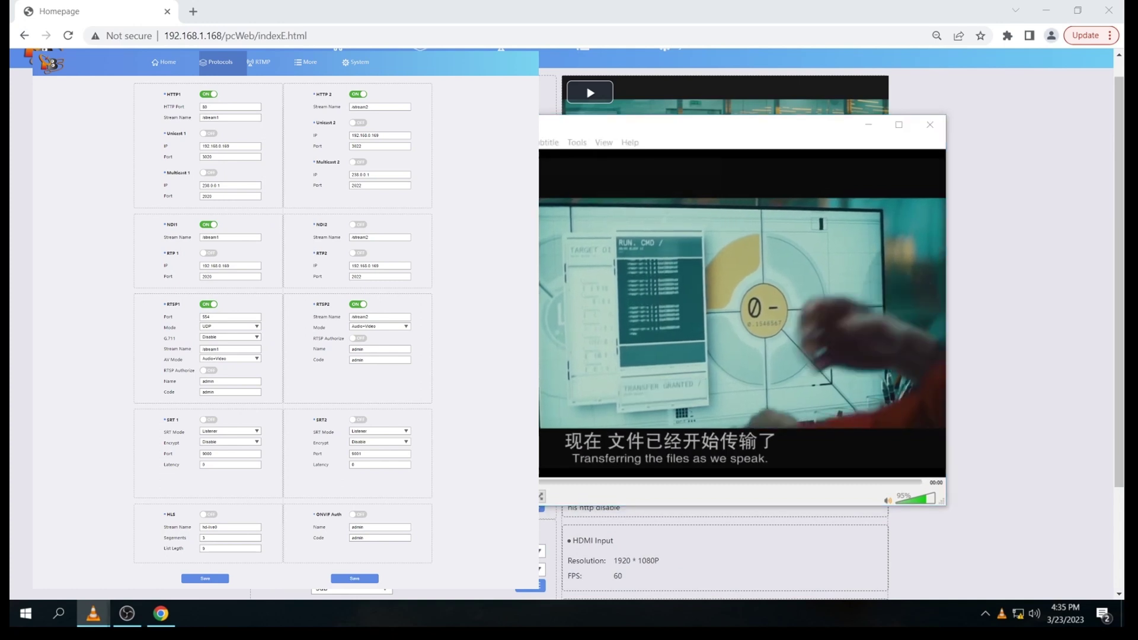
Step: Confirm in the codec information that stream1 is HEVC (H.265) 1920x1080, then close VLC
{"action": "key", "text": "ctrl+j"}
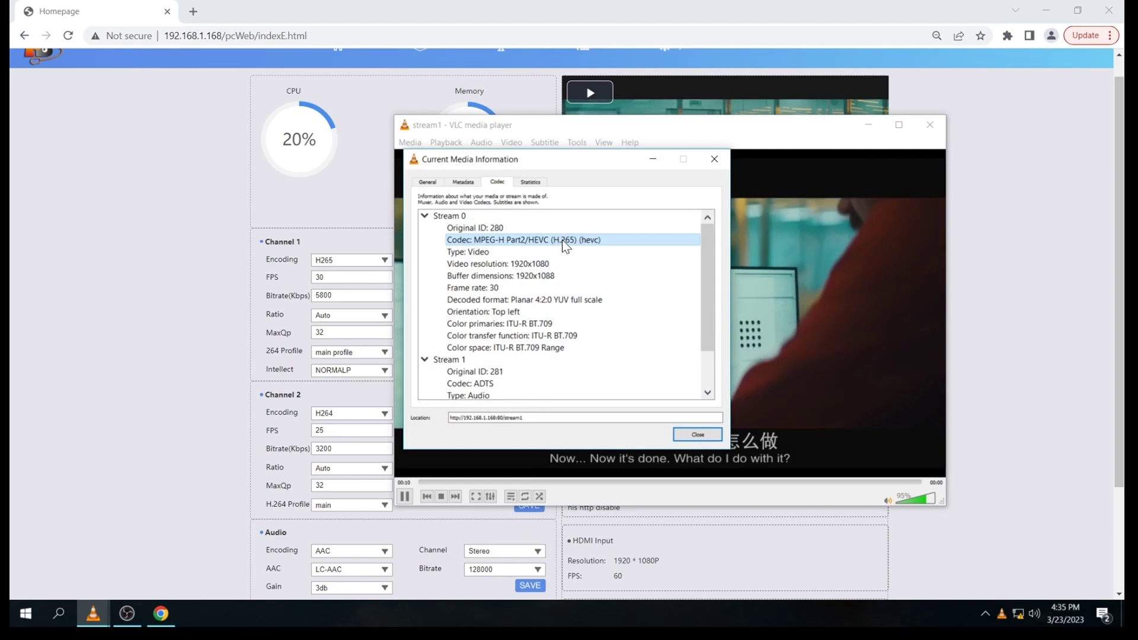
{"action": "scroll", "coordinate": [631, 362], "scroll_direction": "down", "scroll_amount": 1}
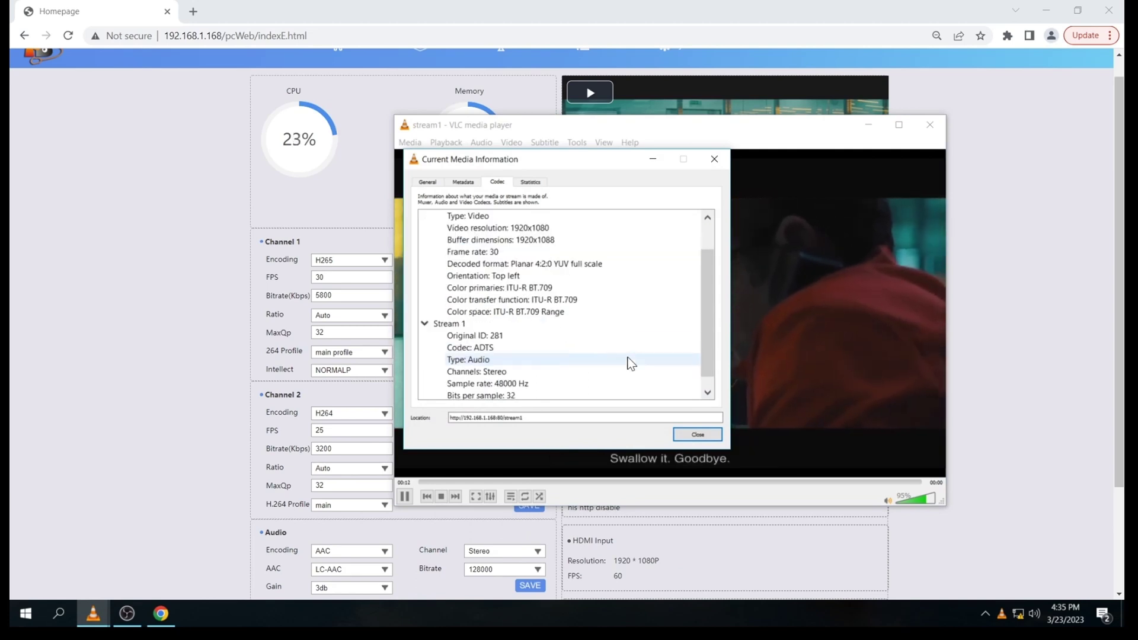
{"action": "scroll", "coordinate": [582, 309], "scroll_direction": "up", "scroll_amount": 1}
{"action": "left_click", "coordinate": [554, 240]}
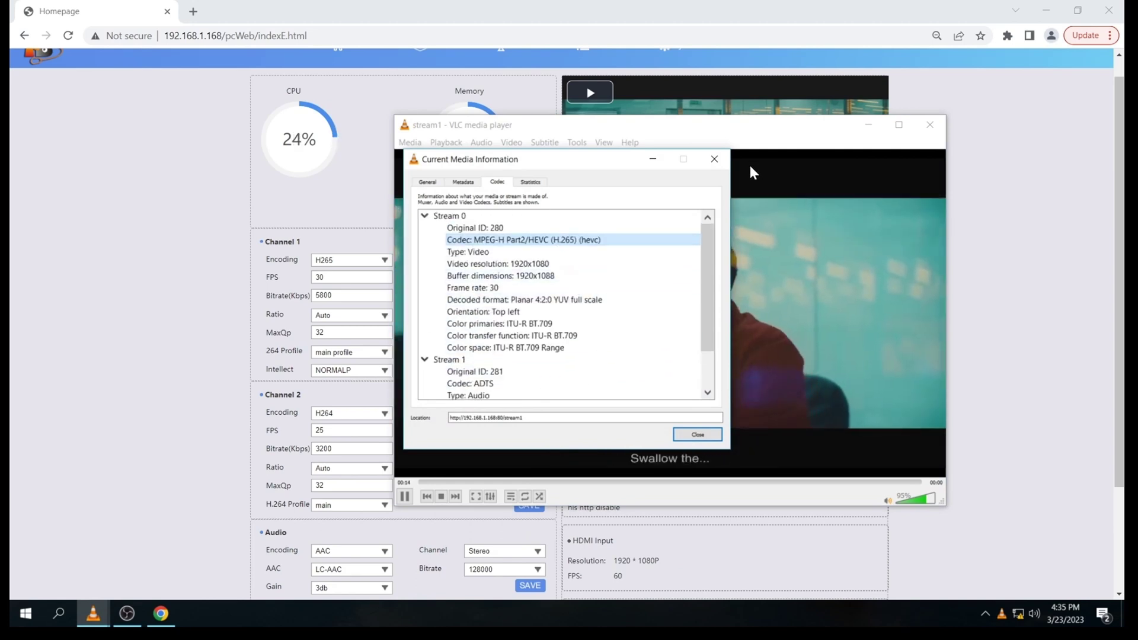
{"action": "left_click", "coordinate": [714, 159]}
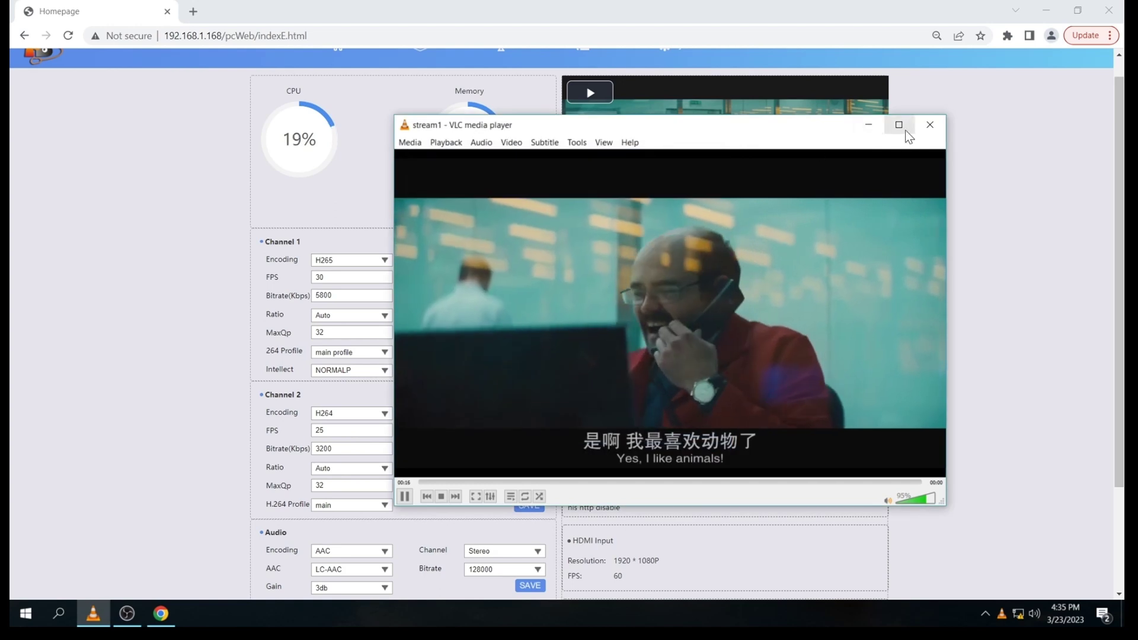
{"action": "left_click", "coordinate": [930, 124]}
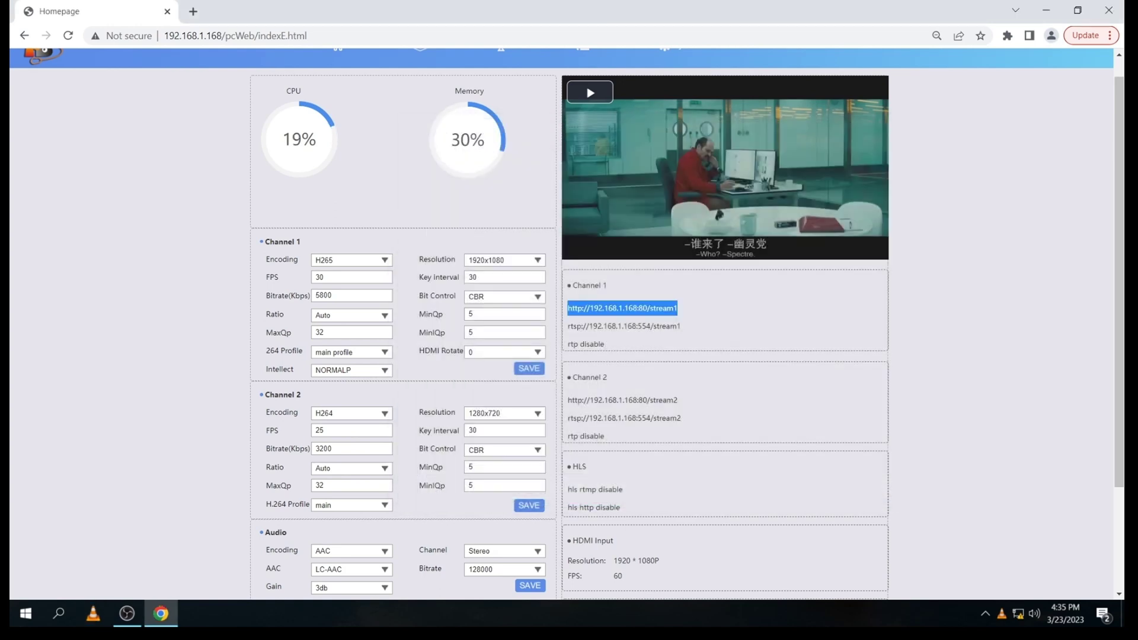
Step: Change channel 1's encoding to H264 and save, acknowledging the Done! alert
{"action": "left_click", "coordinate": [355, 265]}
{"action": "left_click", "coordinate": [350, 273]}
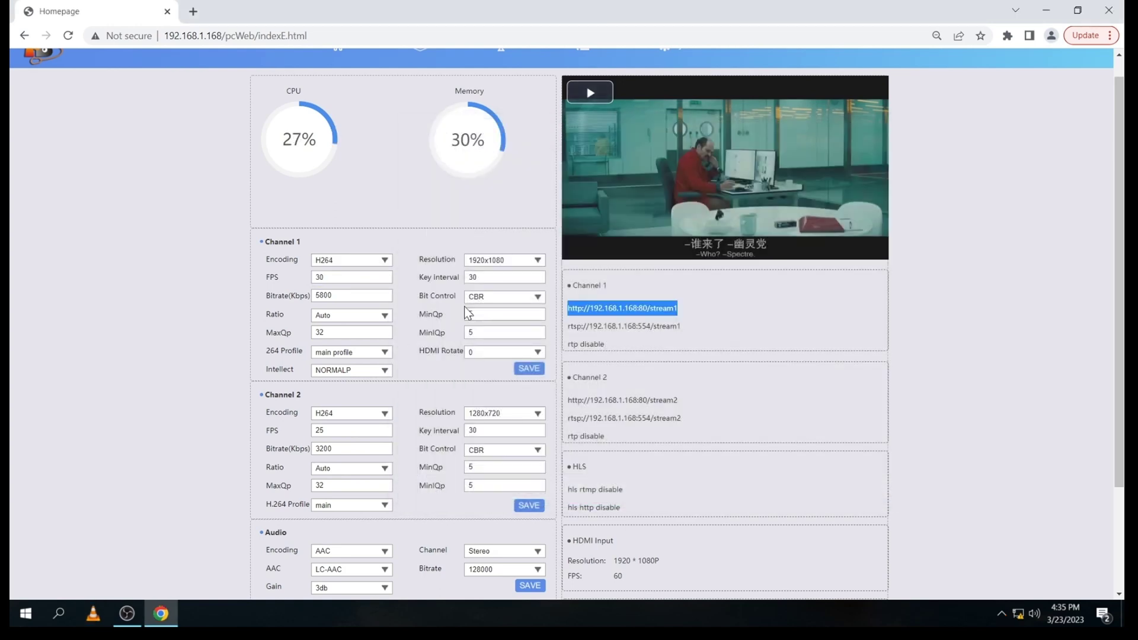
{"action": "left_click", "coordinate": [526, 369]}
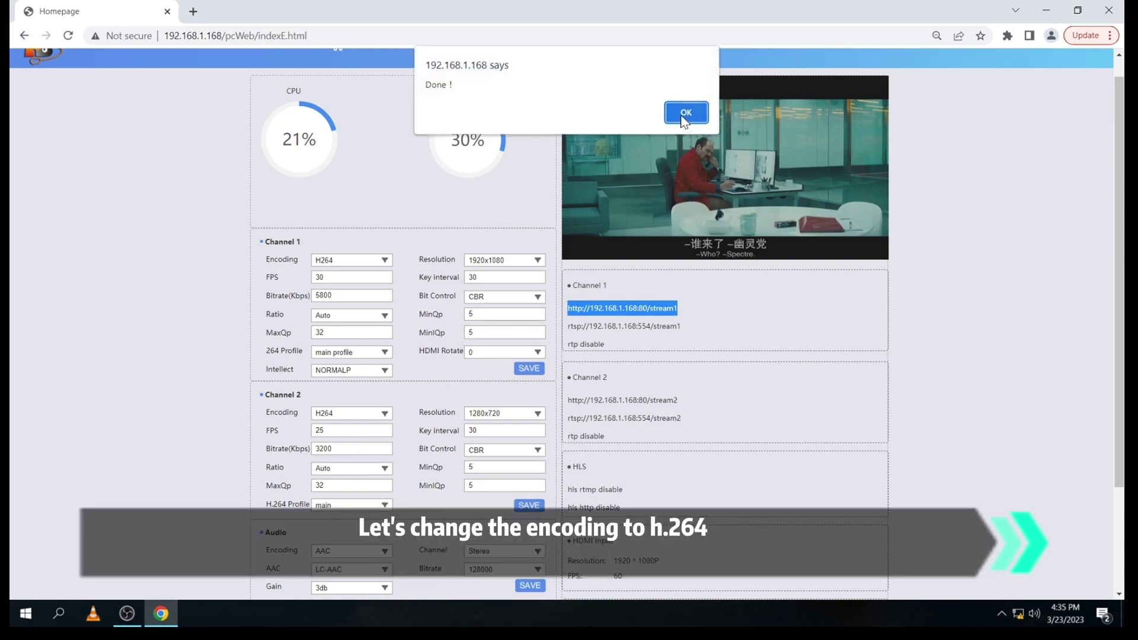
{"action": "left_click", "coordinate": [682, 117]}
Step: Copy channel 1's RTSP stream1 address
{"action": "left_click", "coordinate": [597, 318]}
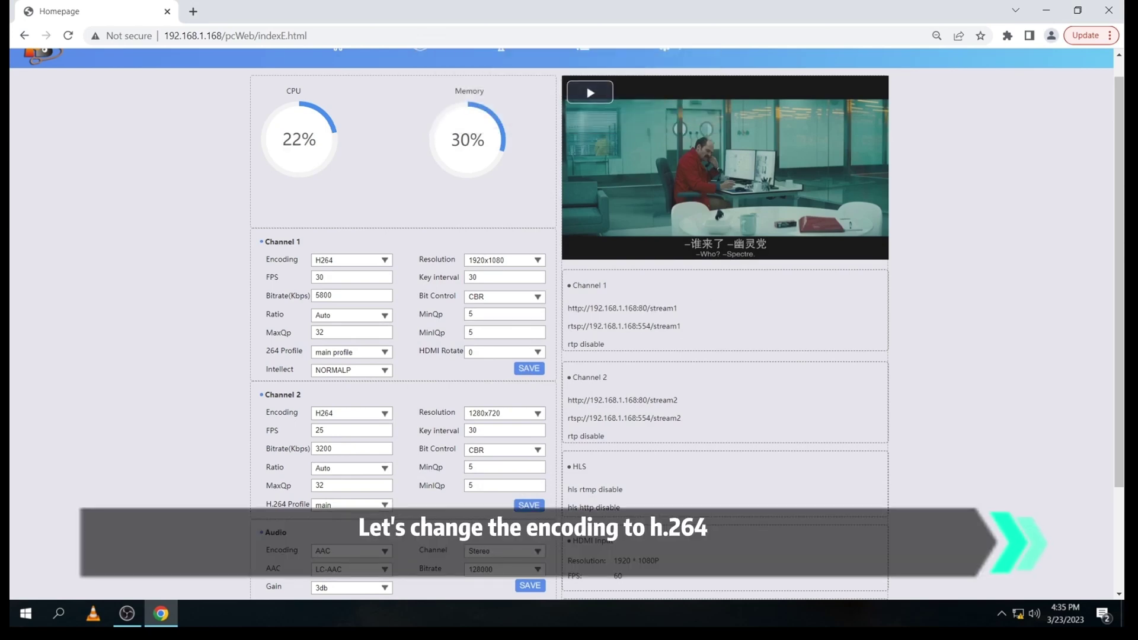
{"action": "left_click_drag", "start_coordinate": [568, 327], "coordinate": [670, 327]}
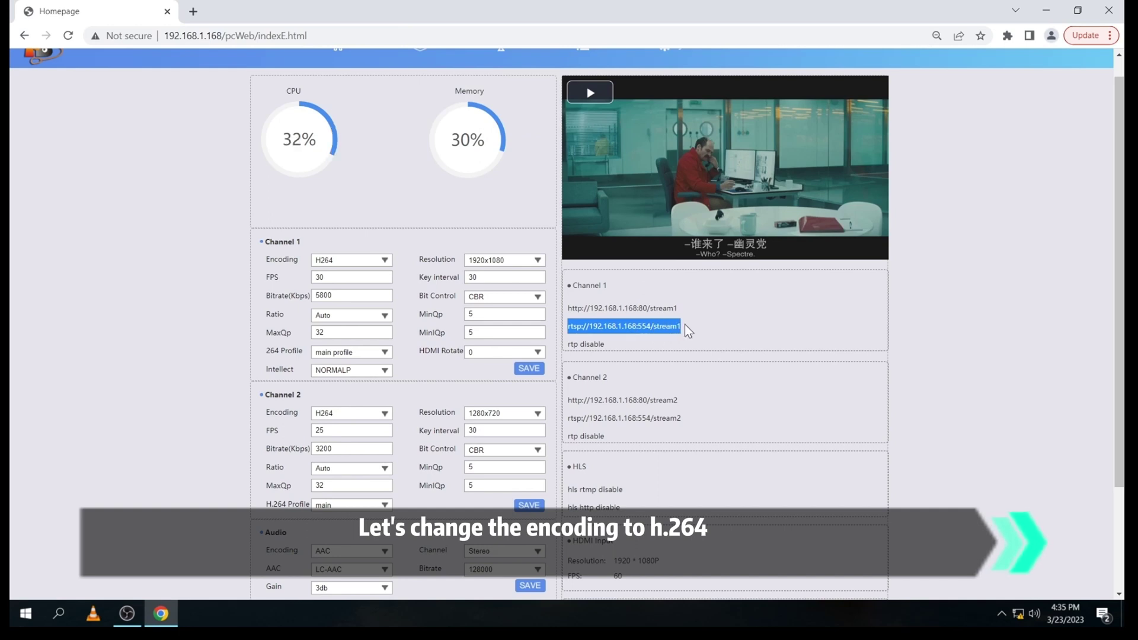
{"action": "right_click", "coordinate": [676, 328]}
{"action": "left_click", "coordinate": [694, 336]}
Step: Play the copied RTSP stream1 address as a network stream in VLC
{"action": "left_click", "coordinate": [89, 616]}
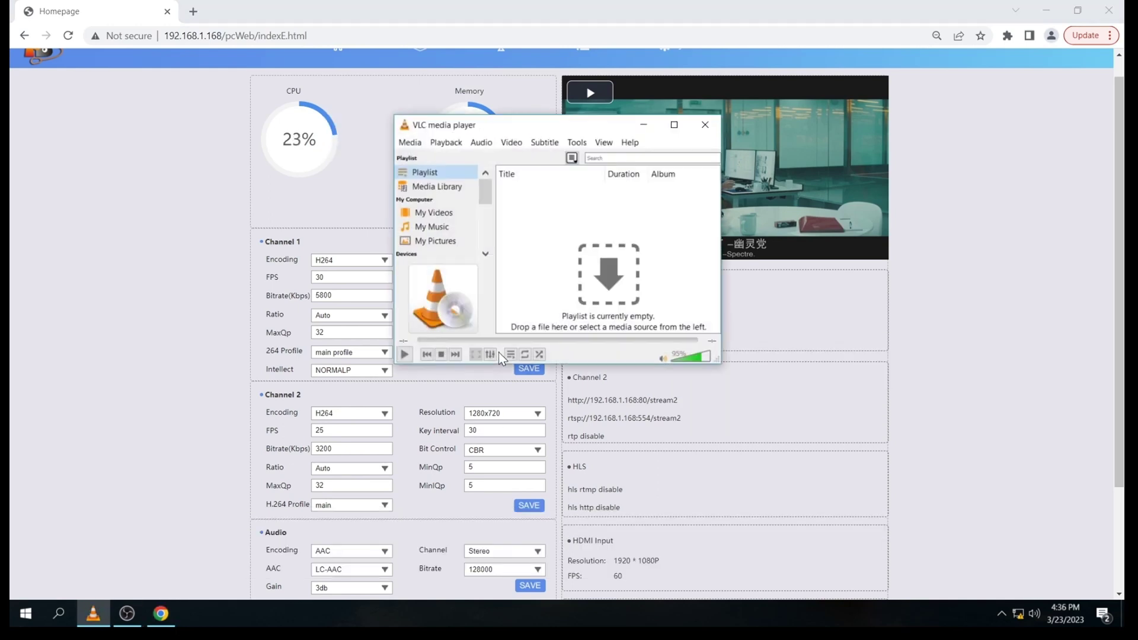
{"action": "key", "text": "ctrl+n"}
{"action": "key", "text": "ctrl+v"}
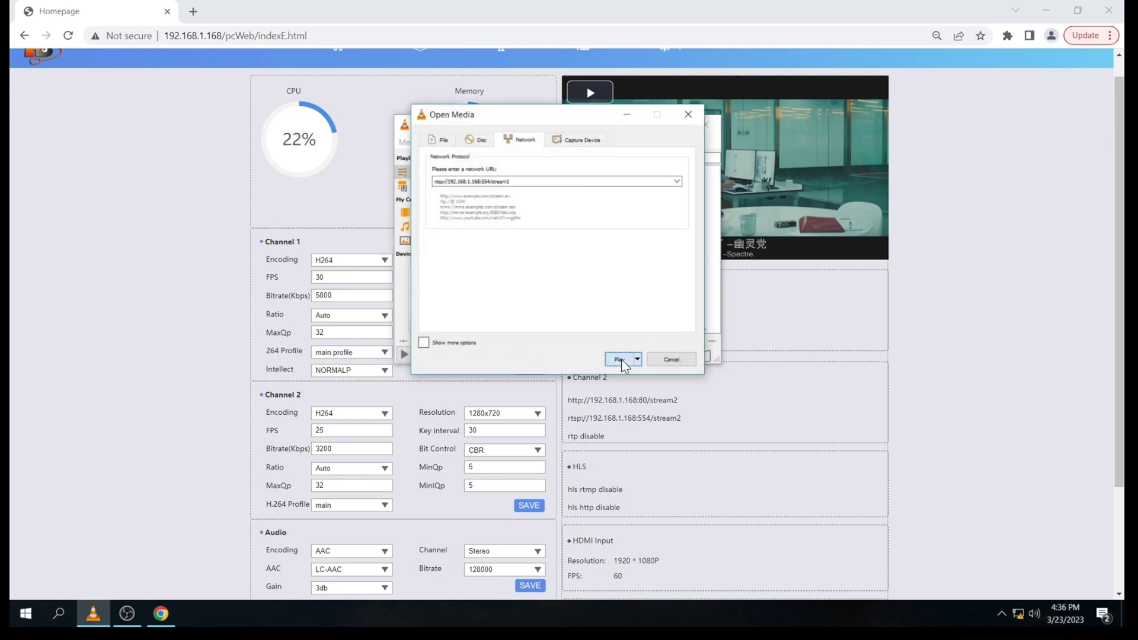
{"action": "left_click", "coordinate": [621, 360]}
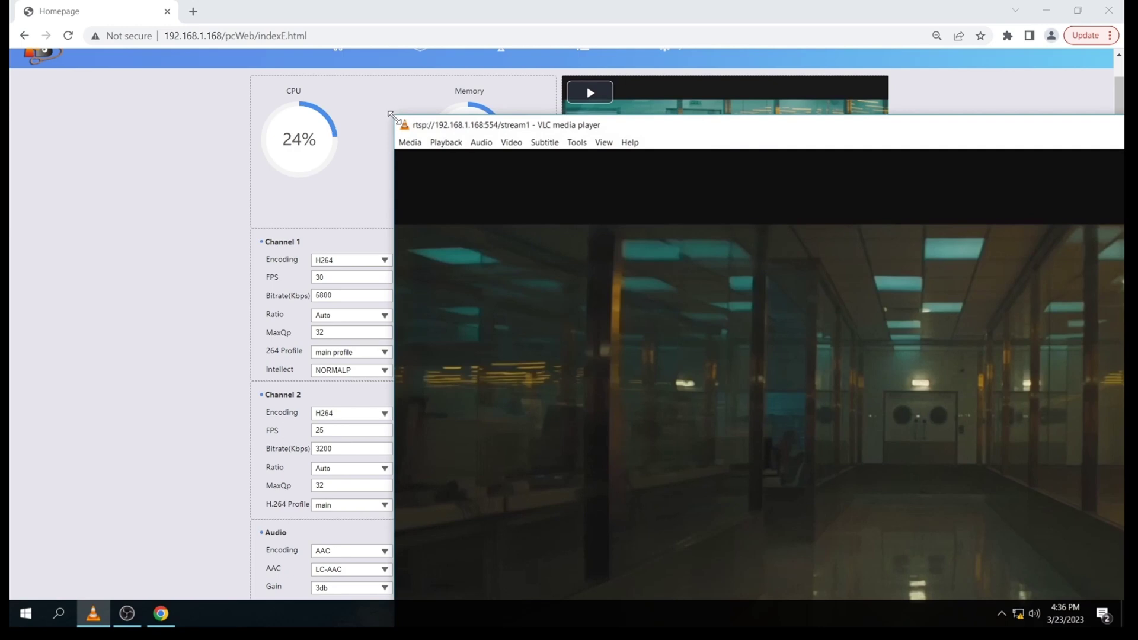
{"action": "left_click_drag", "start_coordinate": [391, 115], "coordinate": [426, 139]}
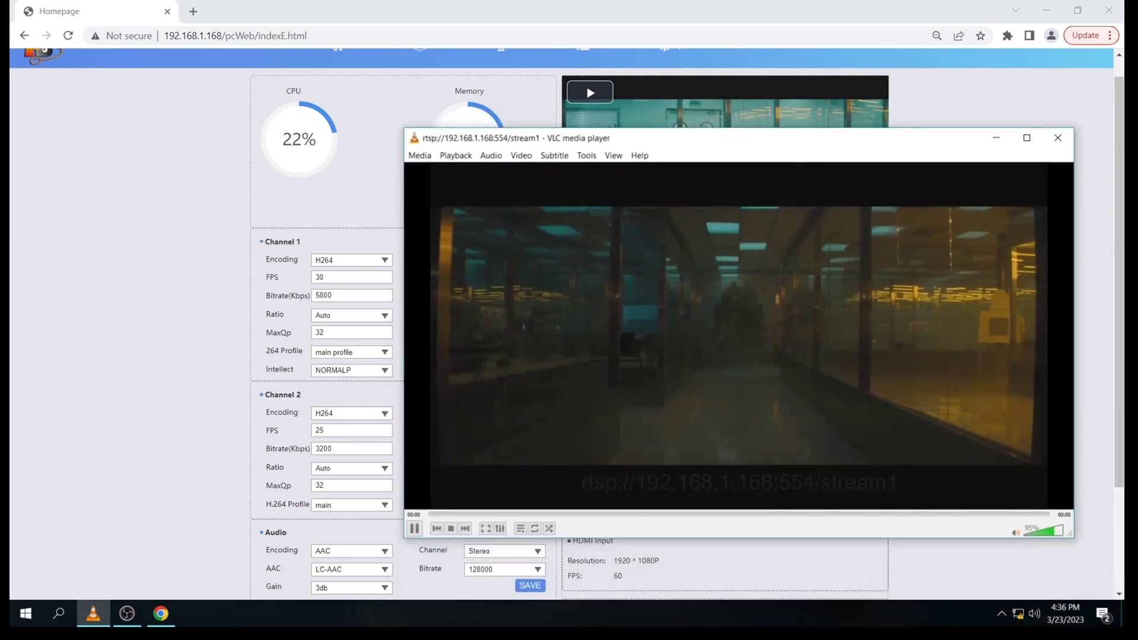
Step: Verify the RTSP stream is H264 1920x1080 at 30 fps, then close VLC
{"action": "key", "text": "ctrl+j"}
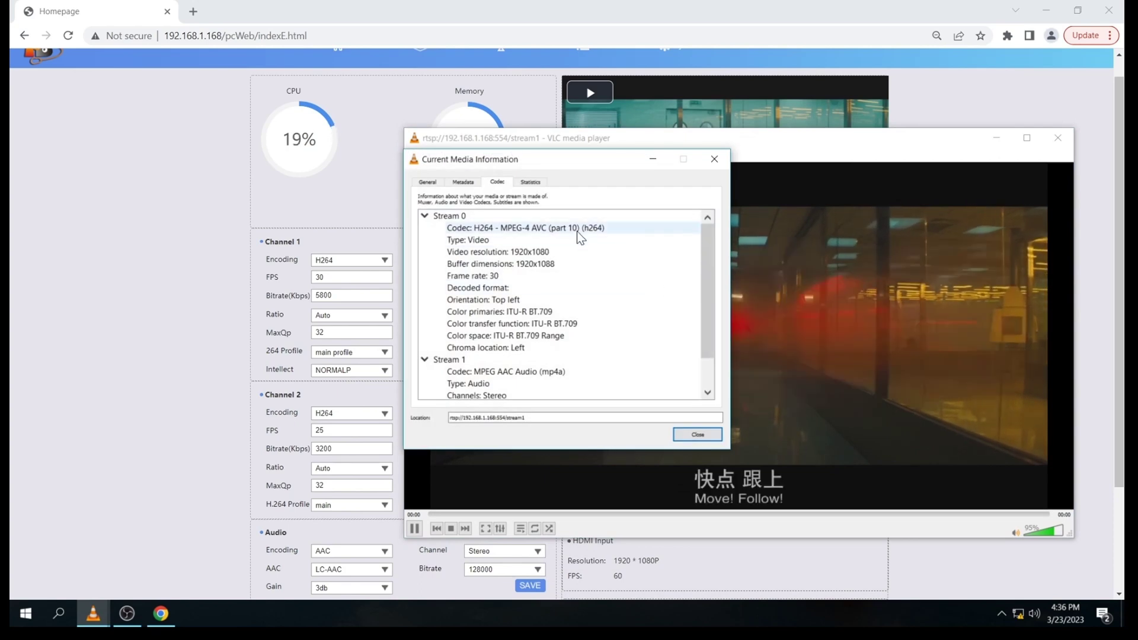
{"action": "left_click", "coordinate": [578, 231]}
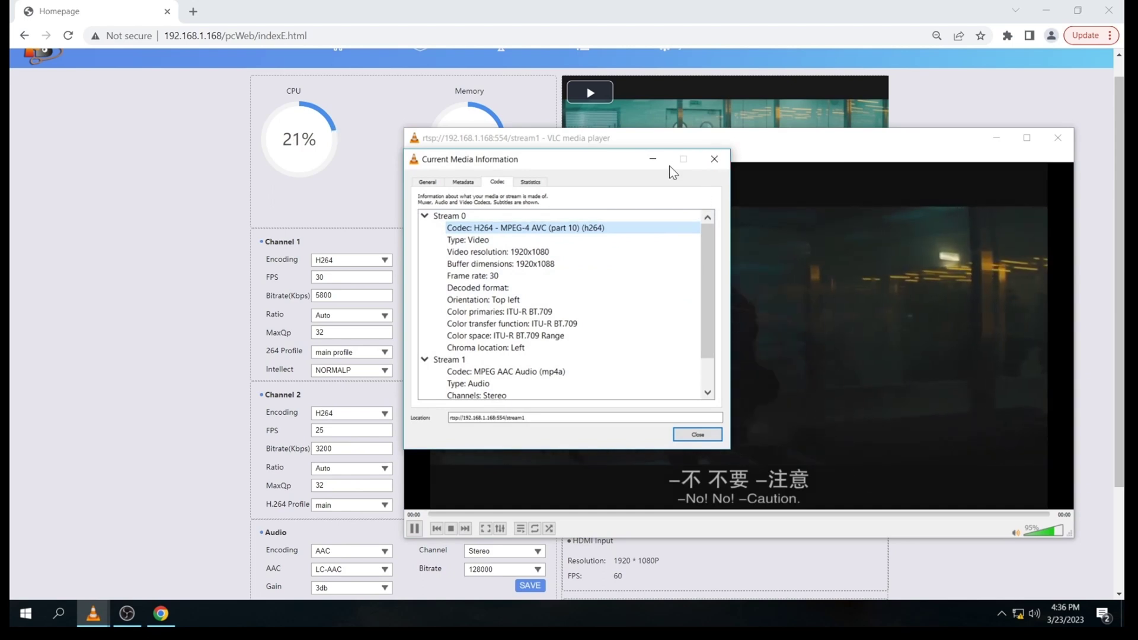
{"action": "left_click", "coordinate": [714, 159]}
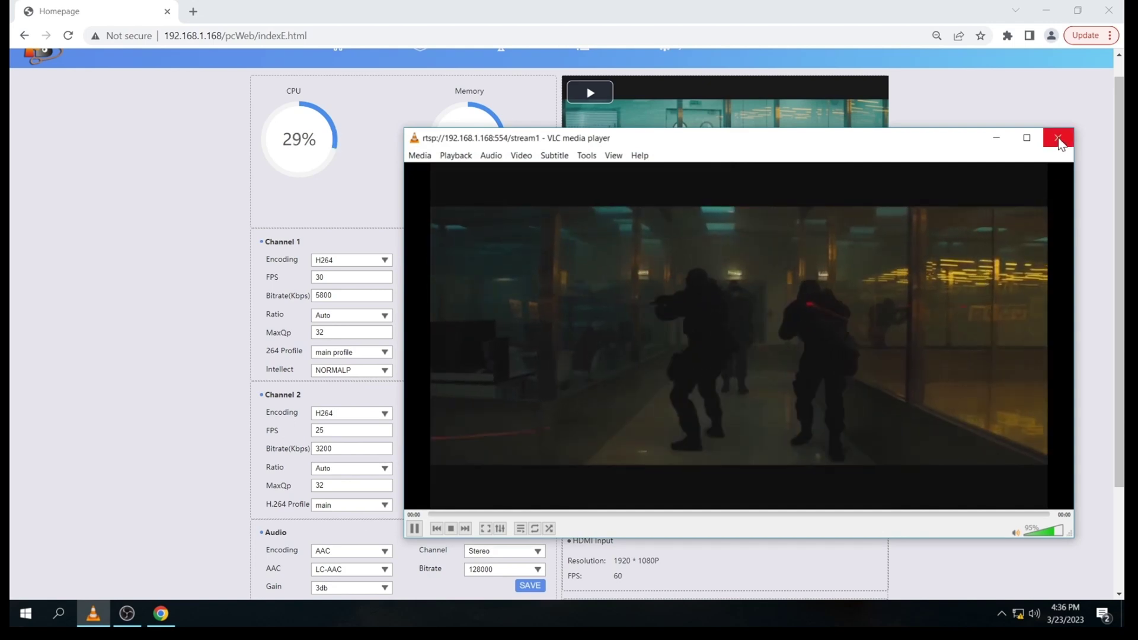
{"action": "left_click", "coordinate": [1058, 139]}
Step: Check the audio encoding choices, leaving them unchanged
{"action": "scroll", "coordinate": [416, 409], "scroll_direction": "down", "scroll_amount": 3}
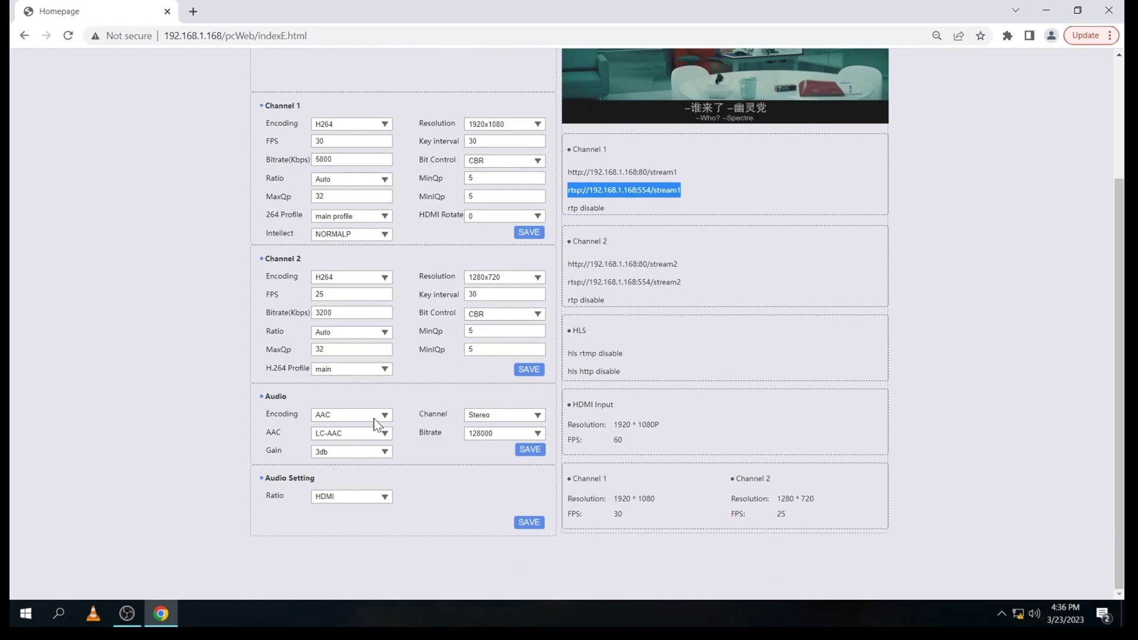
{"action": "left_click", "coordinate": [366, 418]}
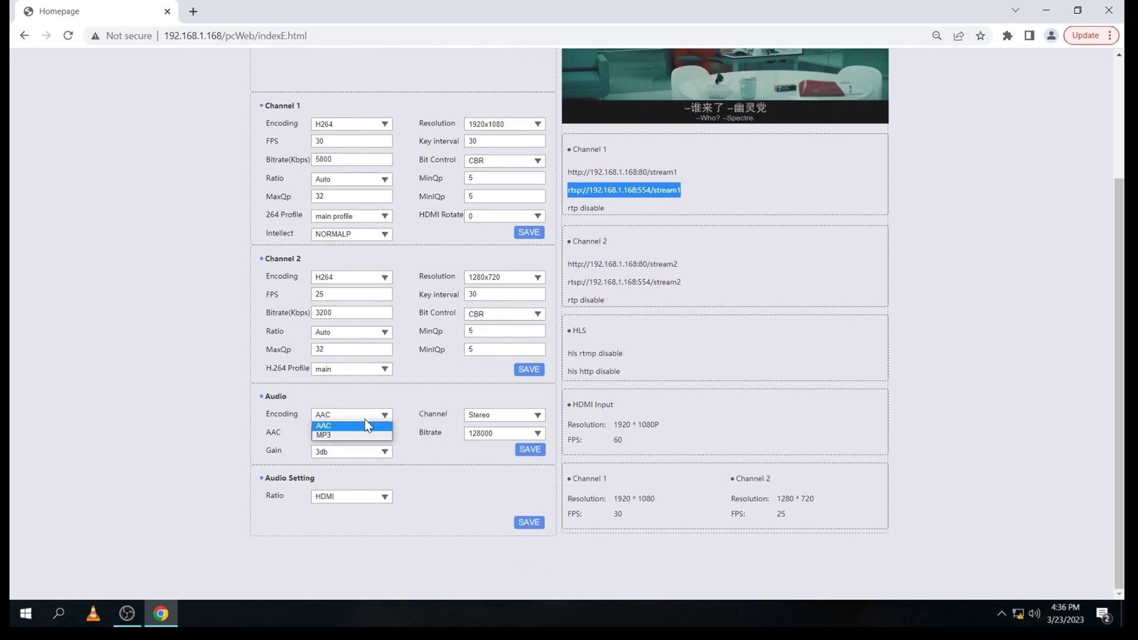
{"action": "left_click", "coordinate": [369, 392]}
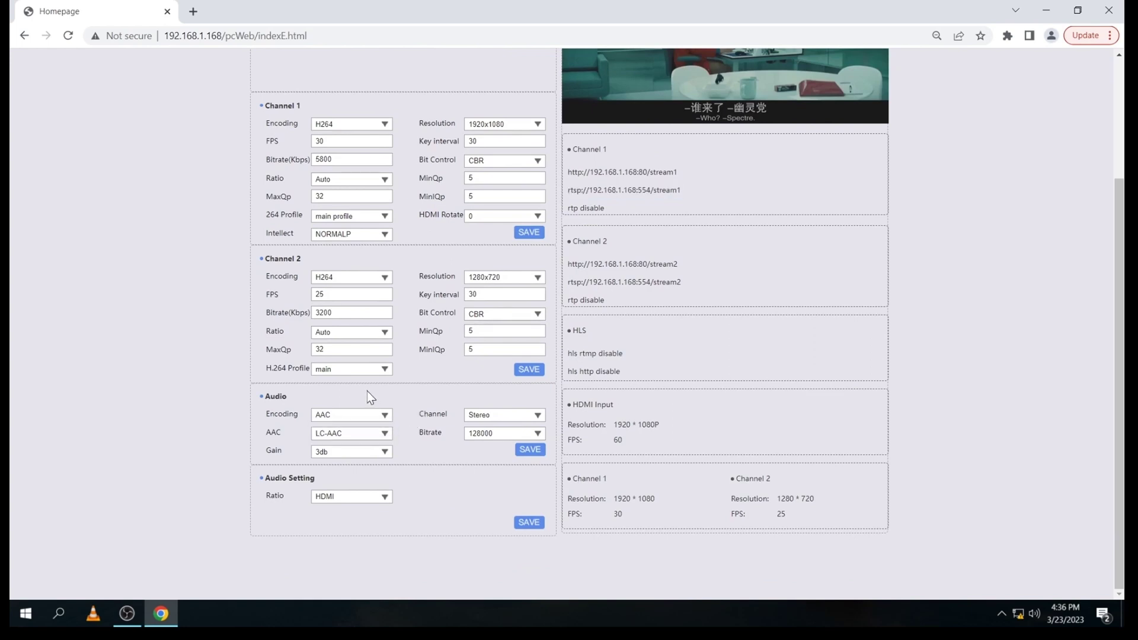
{"action": "scroll", "coordinate": [351, 424], "scroll_direction": "up", "scroll_amount": 3}
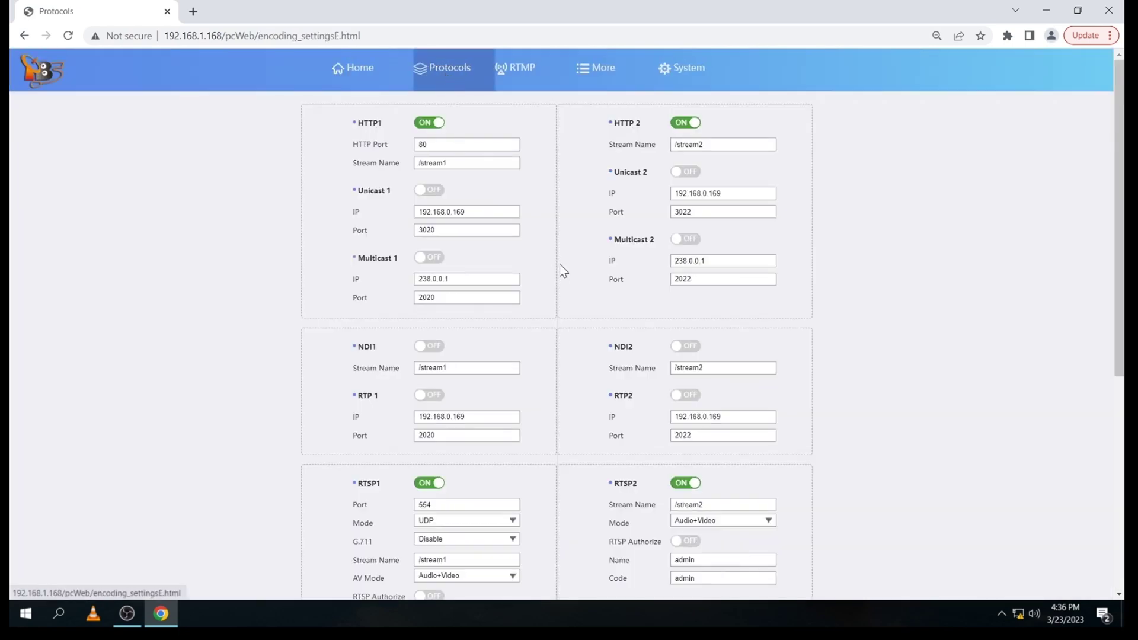
Step: Save the protocol settings with NDI1 on for /stream1, acknowledging Done!
{"action": "scroll", "coordinate": [552, 267], "scroll_direction": "down", "scroll_amount": 2}
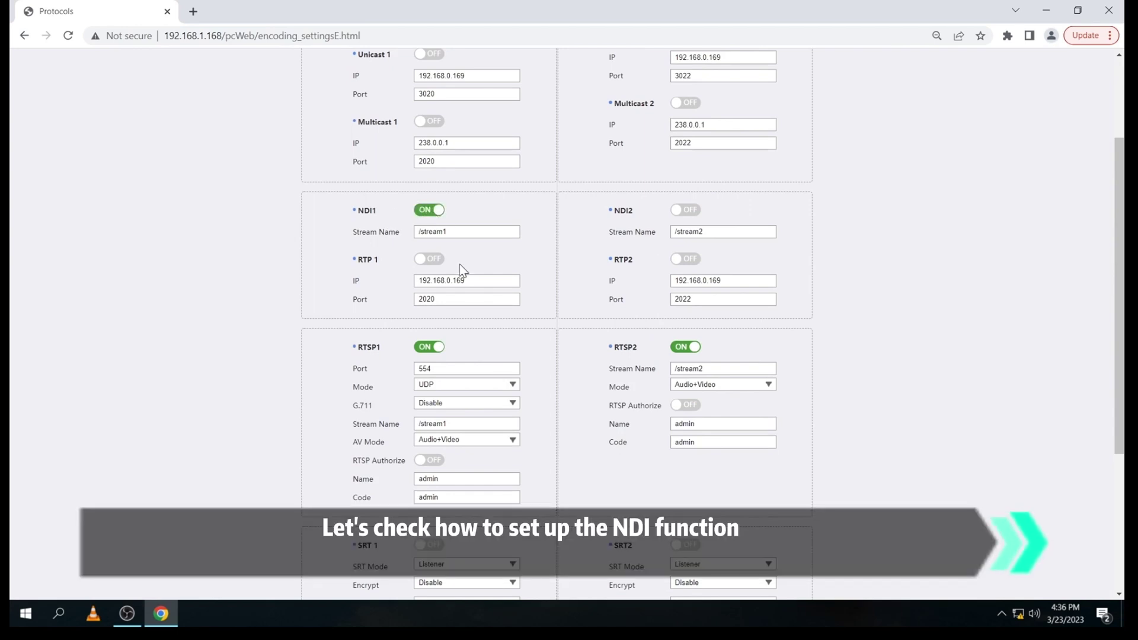
{"action": "scroll", "coordinate": [459, 270], "scroll_direction": "down", "scroll_amount": 4}
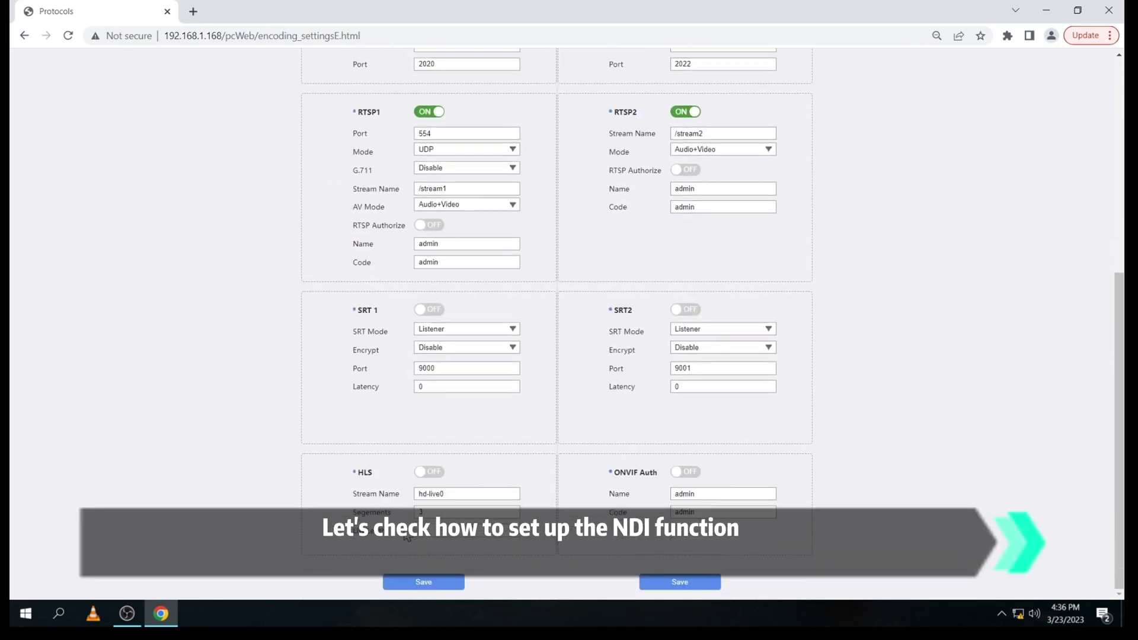
{"action": "left_click", "coordinate": [426, 584]}
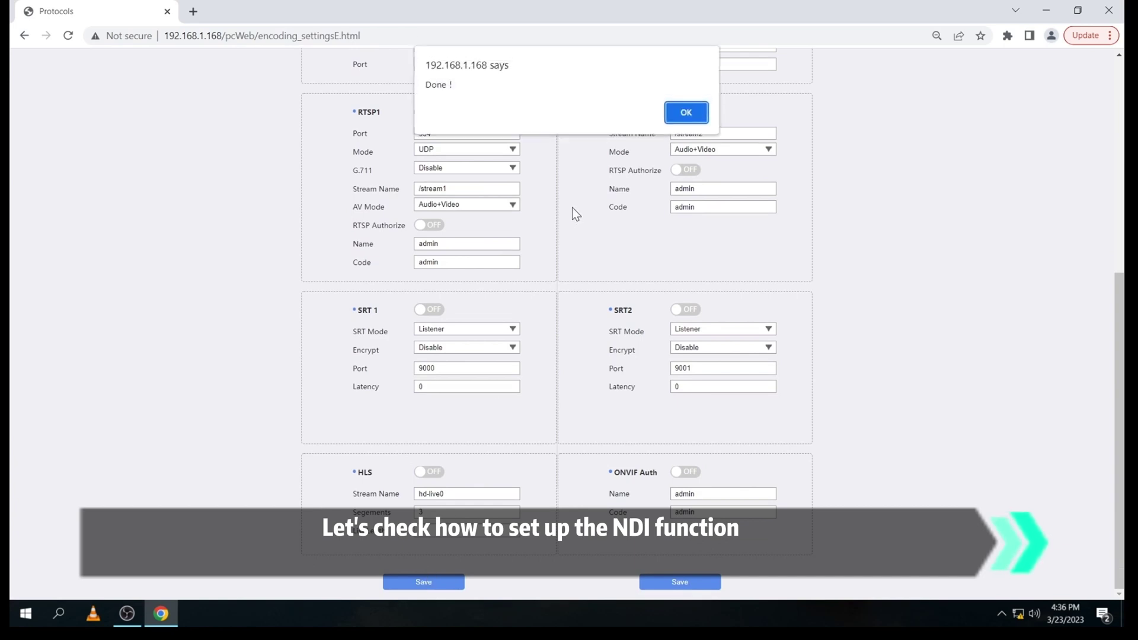
{"action": "left_click", "coordinate": [677, 116]}
{"action": "scroll", "coordinate": [546, 184], "scroll_direction": "up", "scroll_amount": 5}
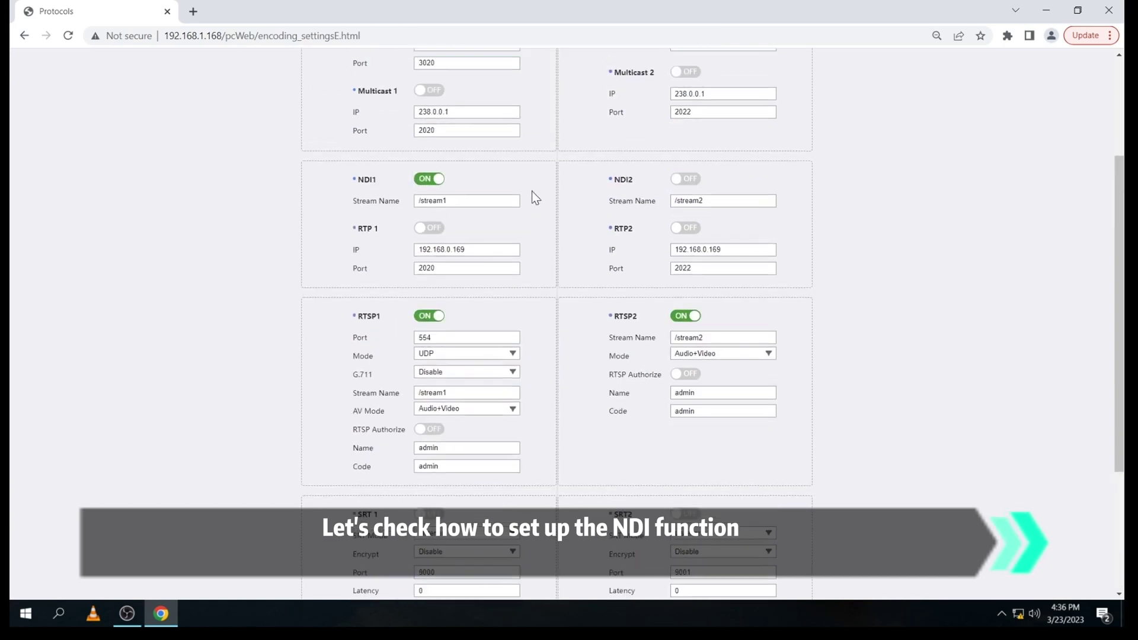
{"action": "scroll", "coordinate": [532, 191], "scroll_direction": "up", "scroll_amount": 1}
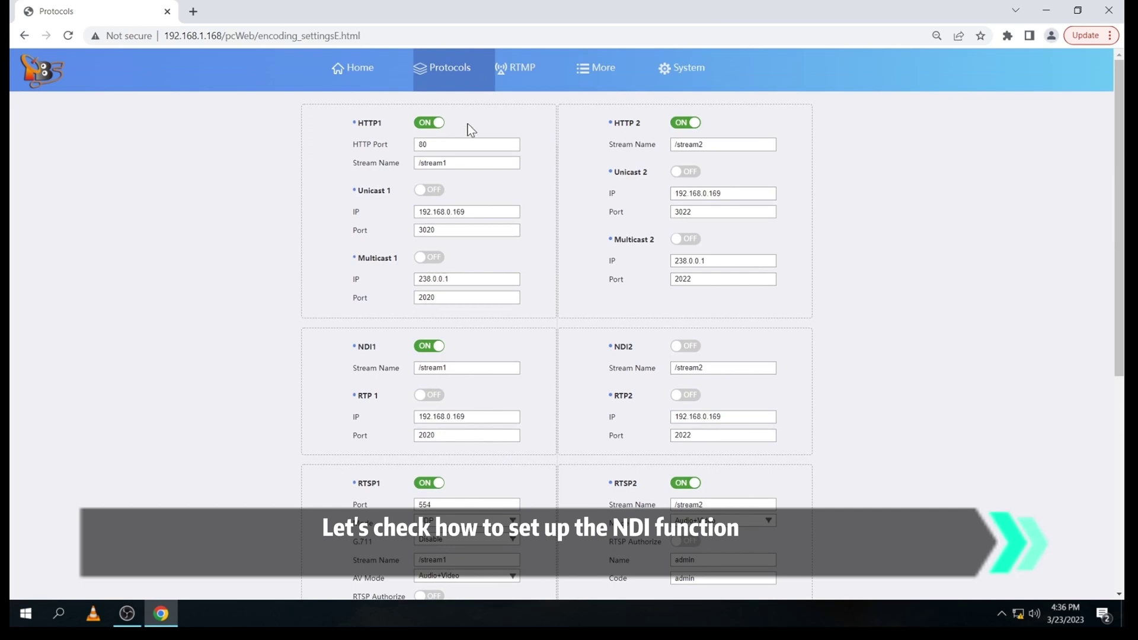
Step: Minimize Chrome and launch NDI Studio Monitor from the Start search
{"action": "left_click", "coordinate": [359, 69]}
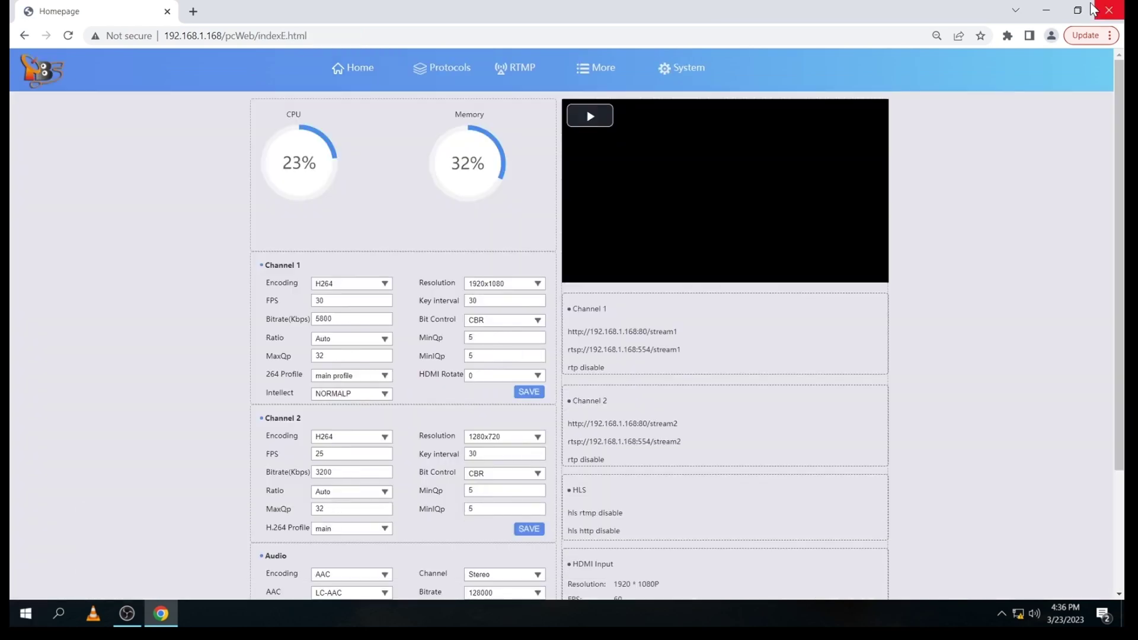
{"action": "left_click", "coordinate": [1048, 10]}
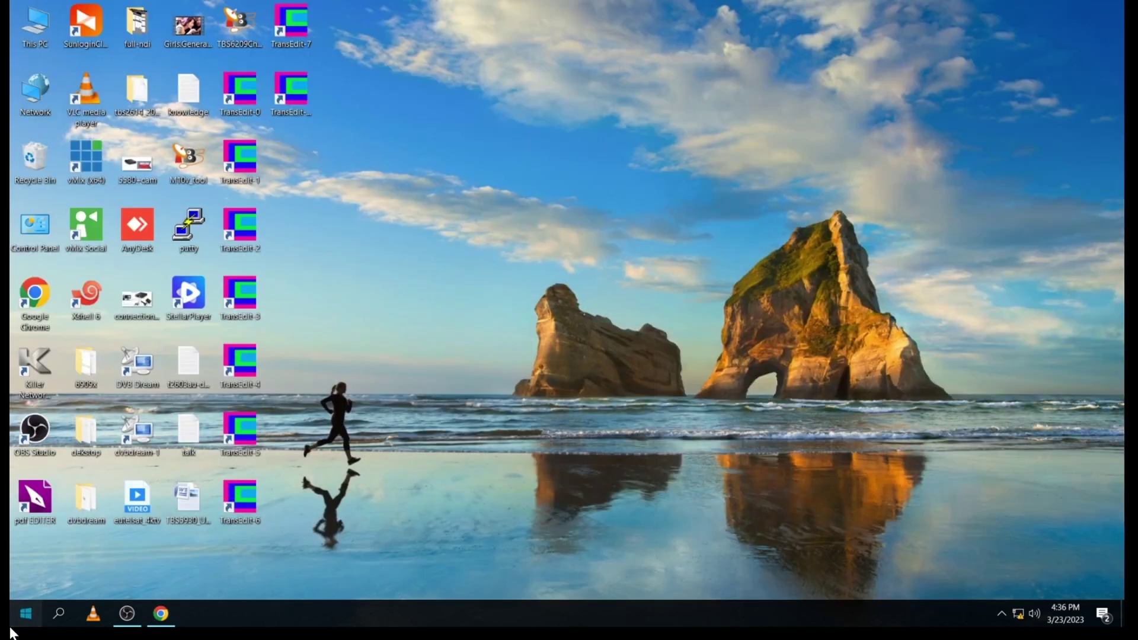
{"action": "left_click", "coordinate": [26, 614]}
{"action": "left_click", "coordinate": [25, 614]}
{"action": "left_click", "coordinate": [26, 614]}
{"action": "type", "text": "stu"}
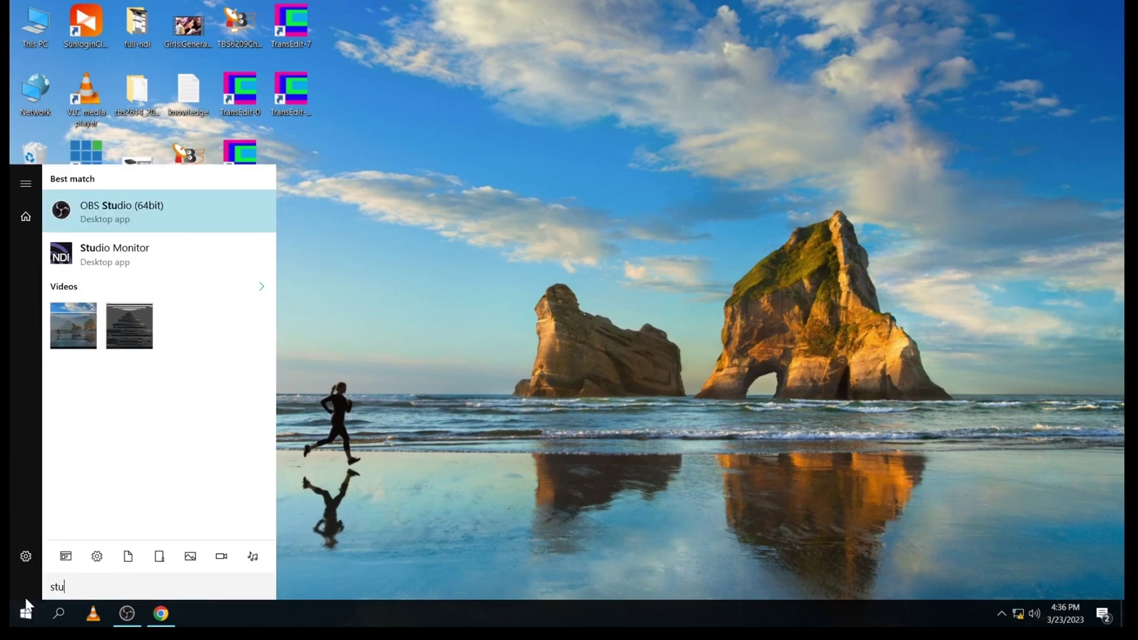
{"action": "key", "text": "Down"}
{"action": "key", "text": "Return"}
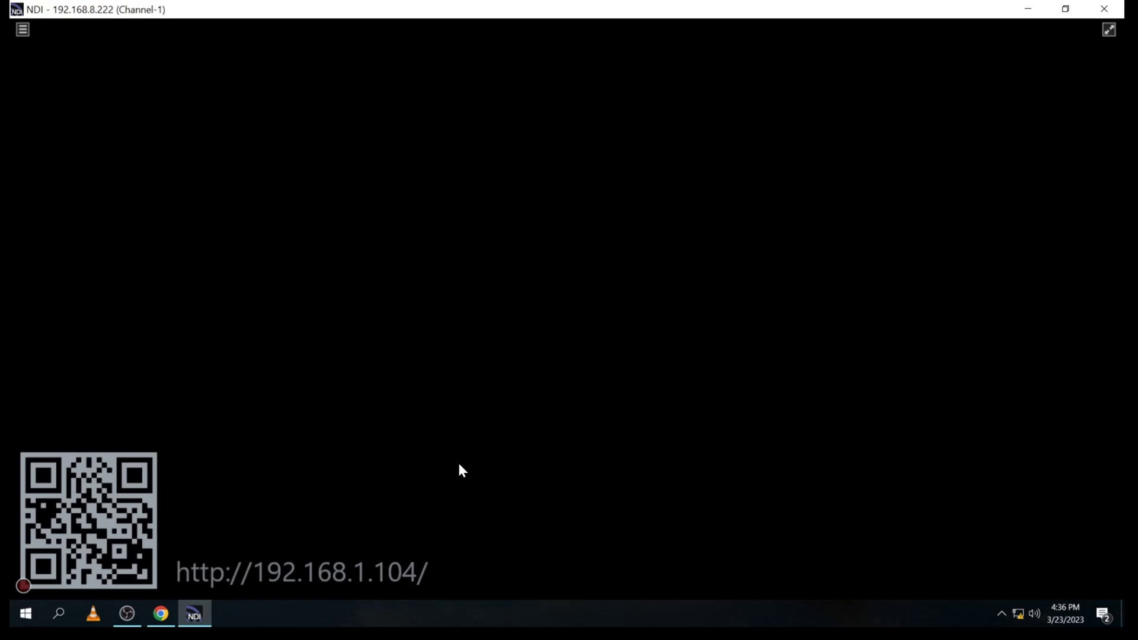
Step: Watch the 192.168.1.168 stream1 NDI source at 1080/30p in a resized window, then close it
{"action": "left_click", "coordinate": [1061, 9]}
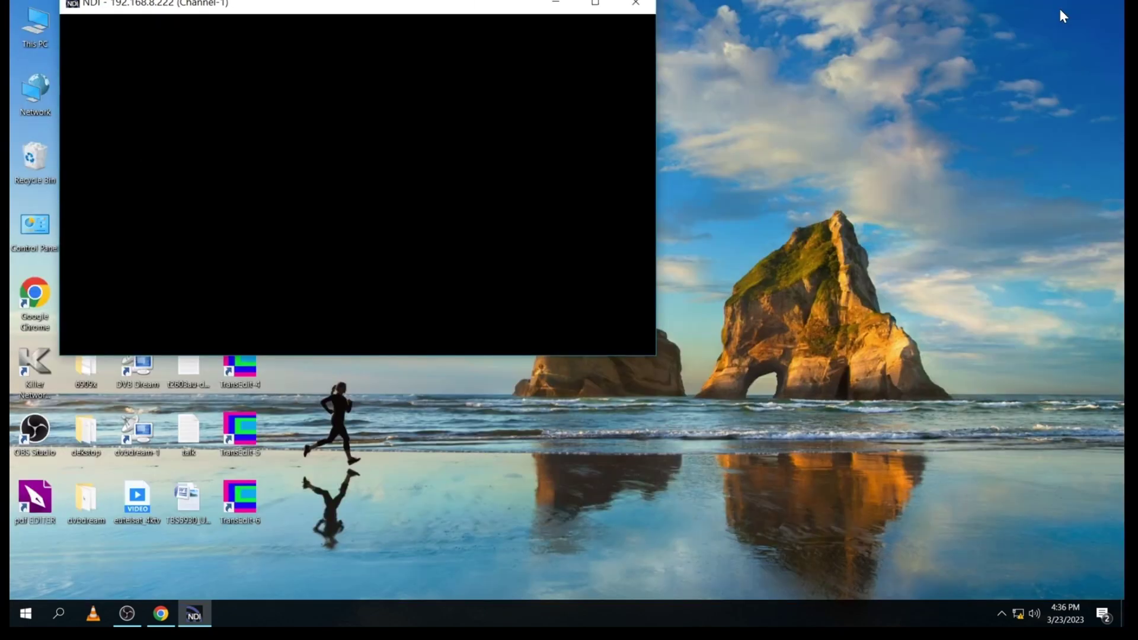
{"action": "left_click", "coordinate": [117, 50]}
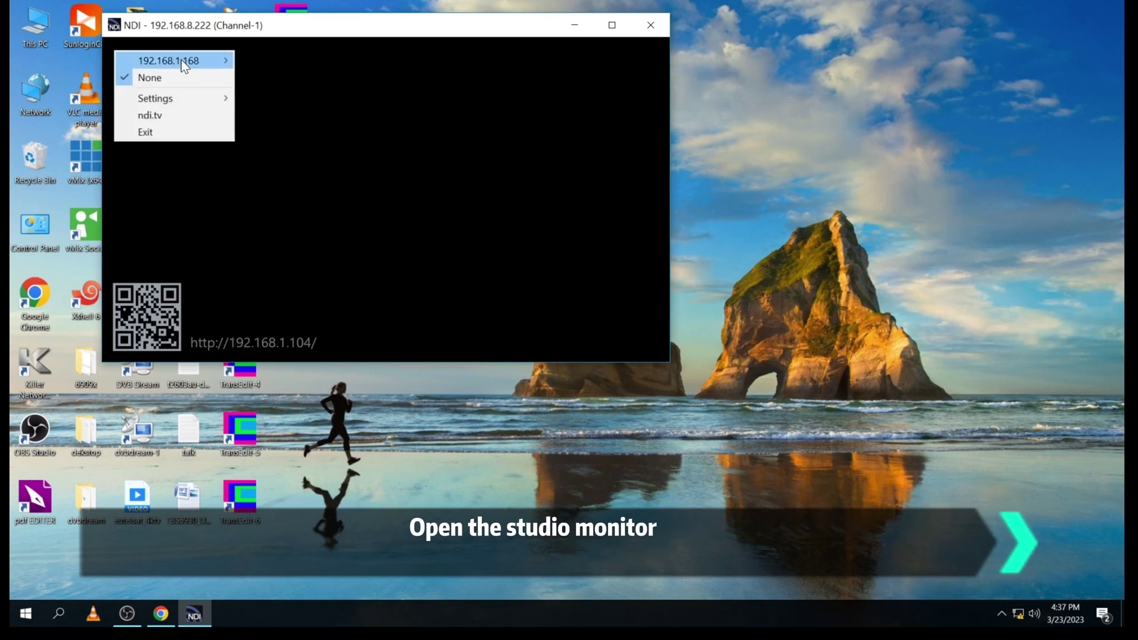
{"action": "mouse_move", "coordinate": [182, 59]}
{"action": "left_click", "coordinate": [264, 62]}
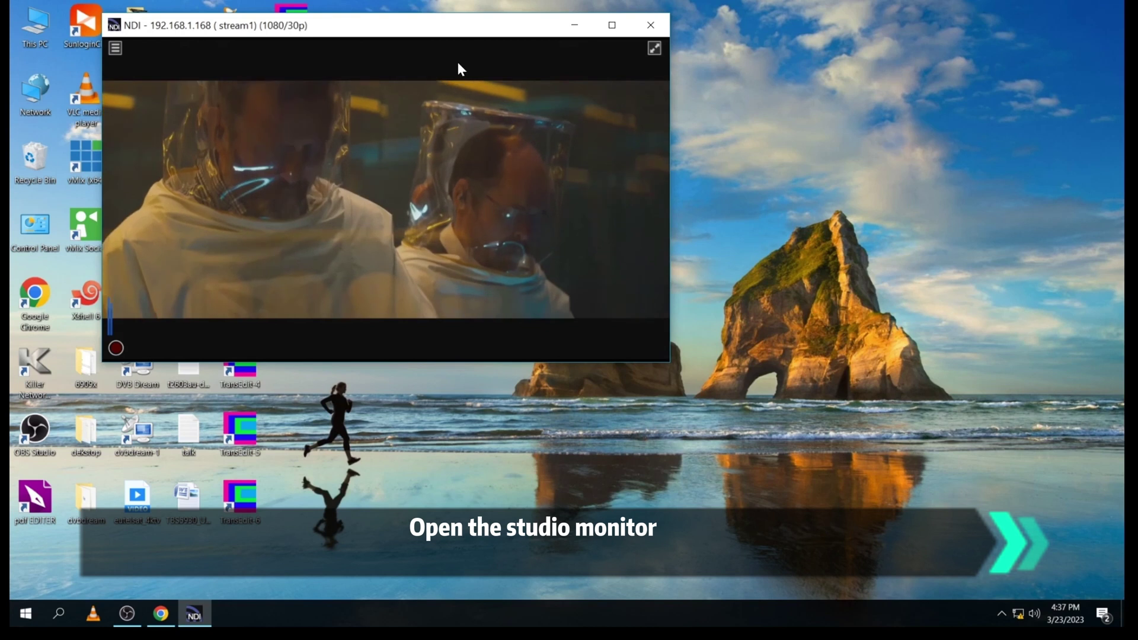
{"action": "left_click_drag", "start_coordinate": [448, 31], "coordinate": [709, 73]}
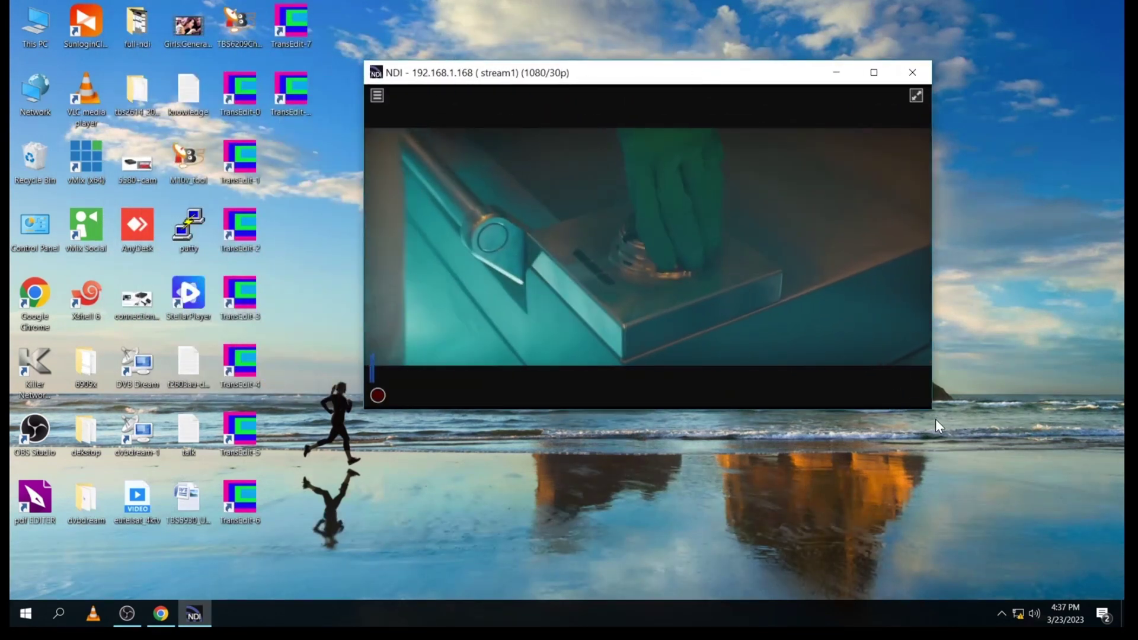
{"action": "left_click_drag", "start_coordinate": [934, 412], "coordinate": [1021, 453]}
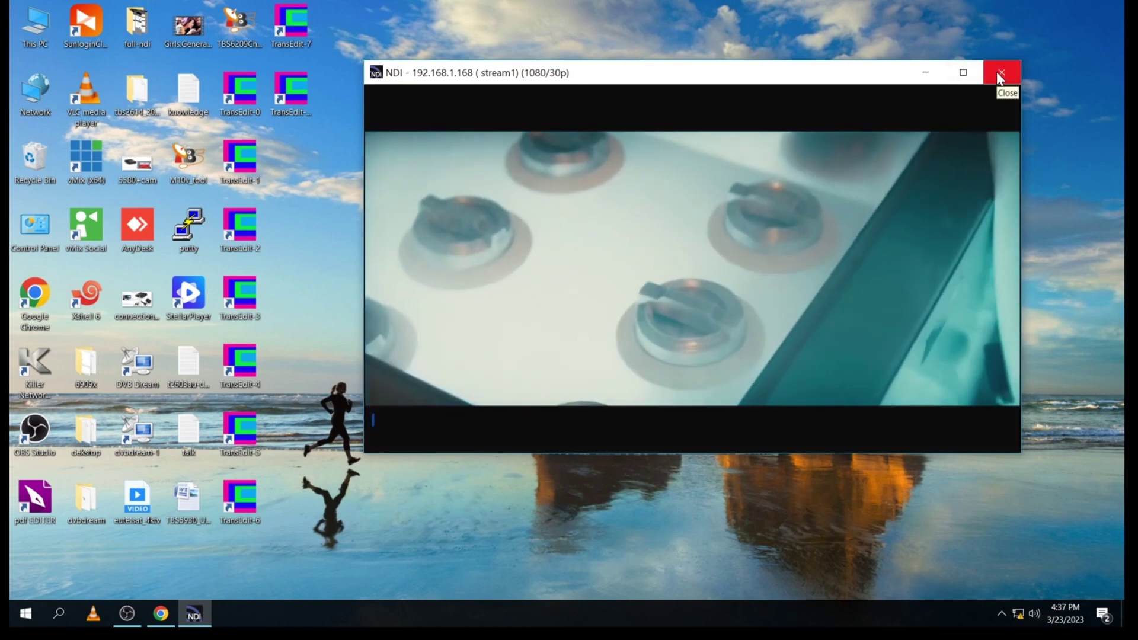
{"action": "left_click", "coordinate": [998, 73]}
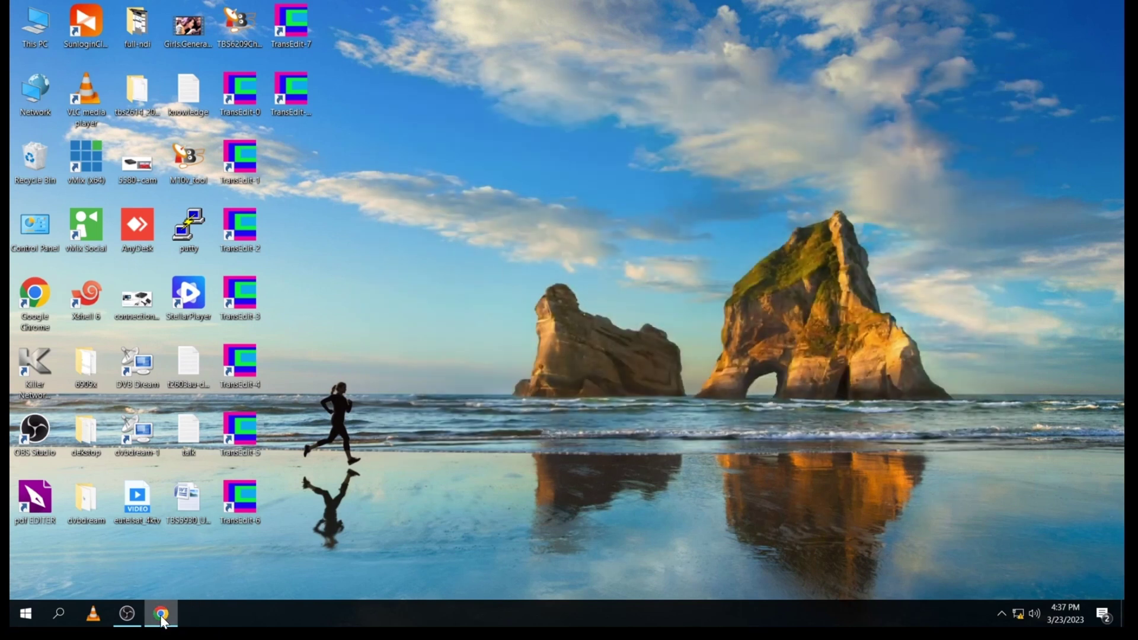
Step: Set channel 2 to 30 fps with H265 encoding and save, acknowledging the confirmation
{"action": "left_click", "coordinate": [161, 615]}
{"action": "scroll", "coordinate": [461, 294], "scroll_direction": "down", "scroll_amount": 2}
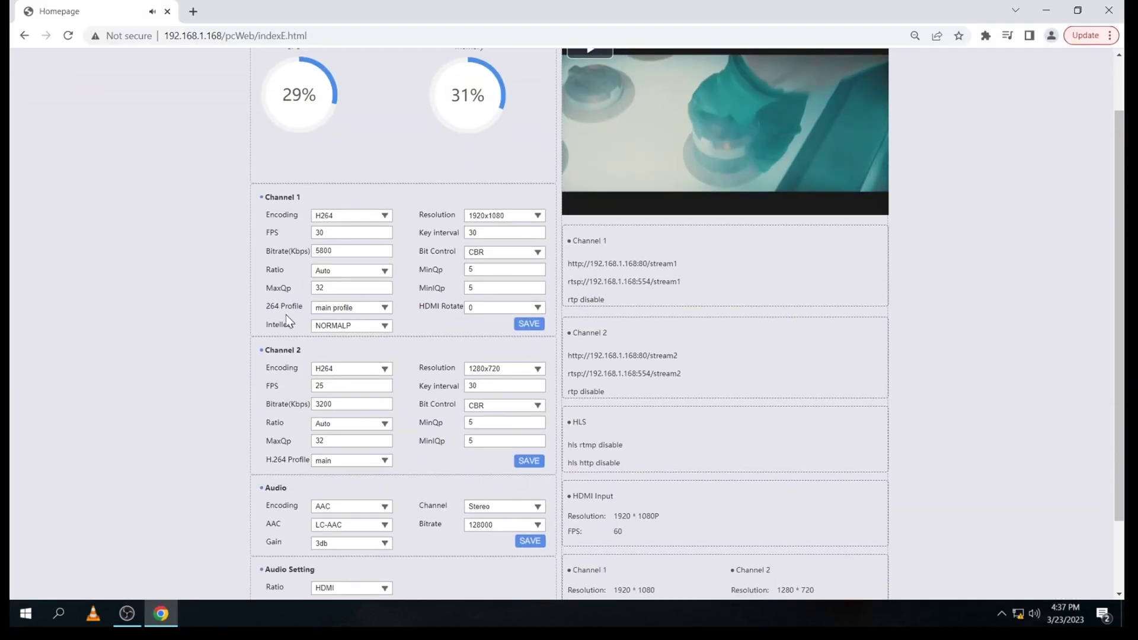
{"action": "left_click_drag", "start_coordinate": [265, 351], "coordinate": [294, 351]}
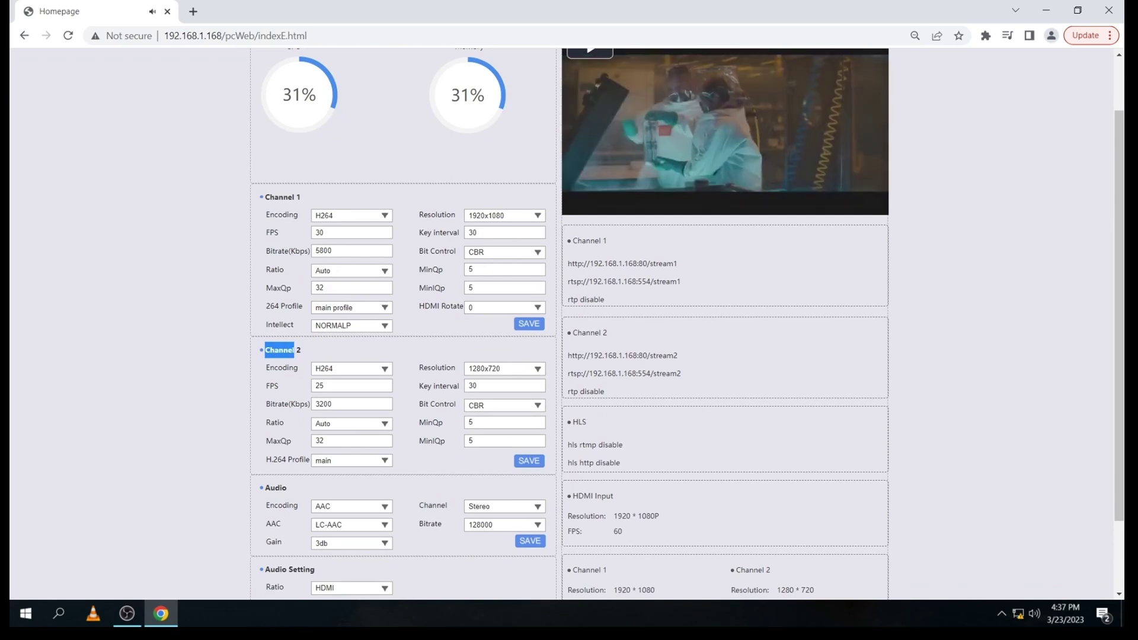
{"action": "left_click_drag", "start_coordinate": [330, 386], "coordinate": [297, 386]}
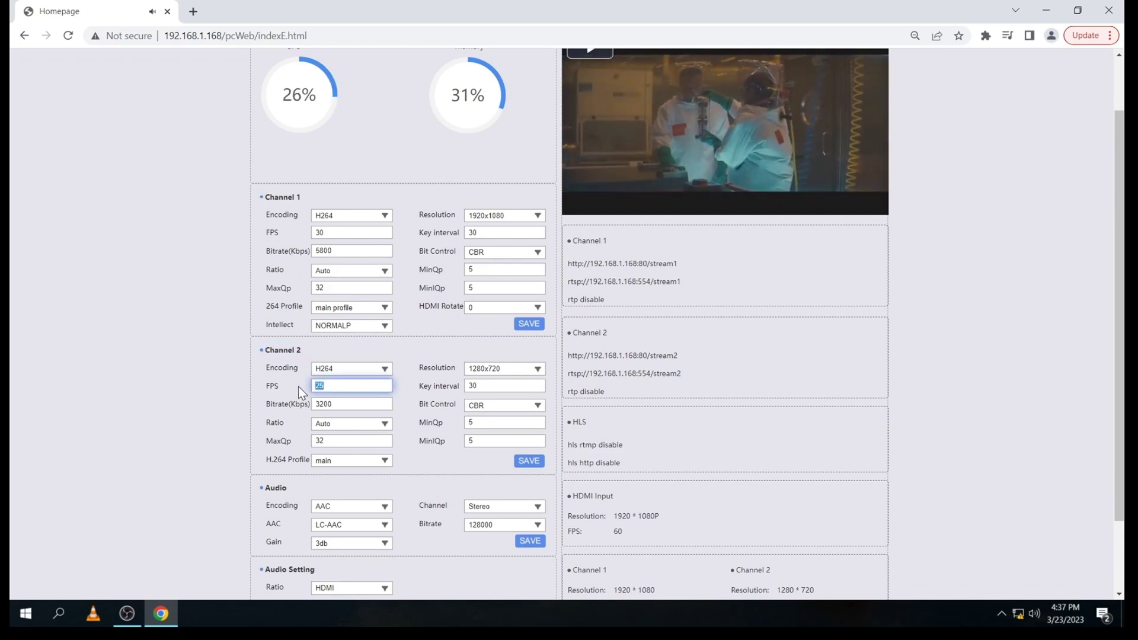
{"action": "type", "text": "30"}
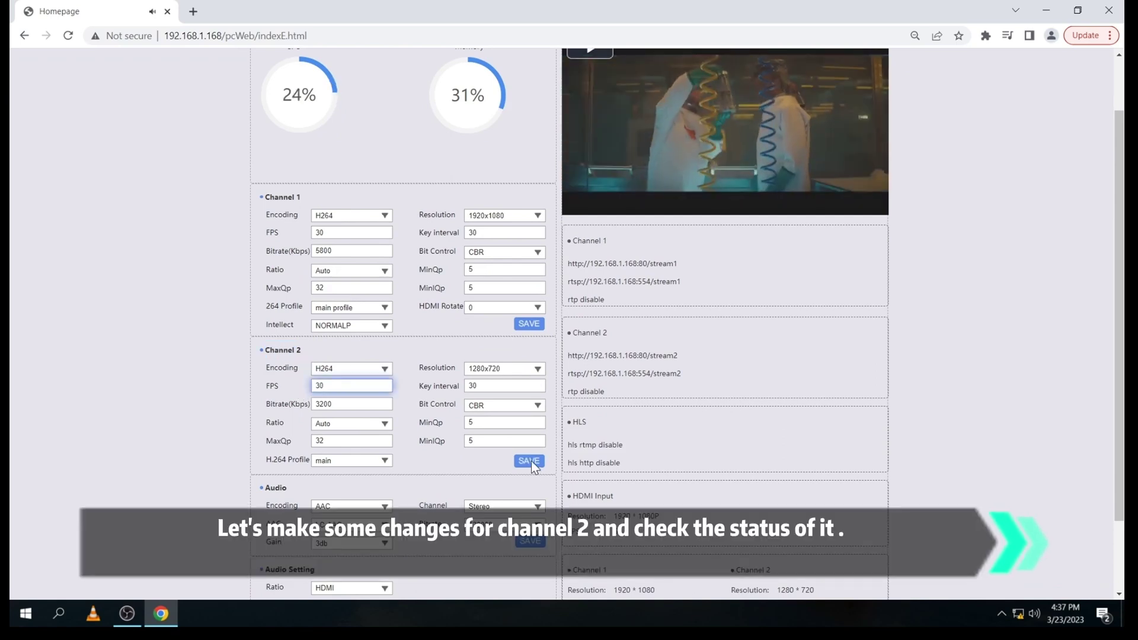
{"action": "left_click", "coordinate": [365, 370]}
{"action": "left_click", "coordinate": [344, 382]}
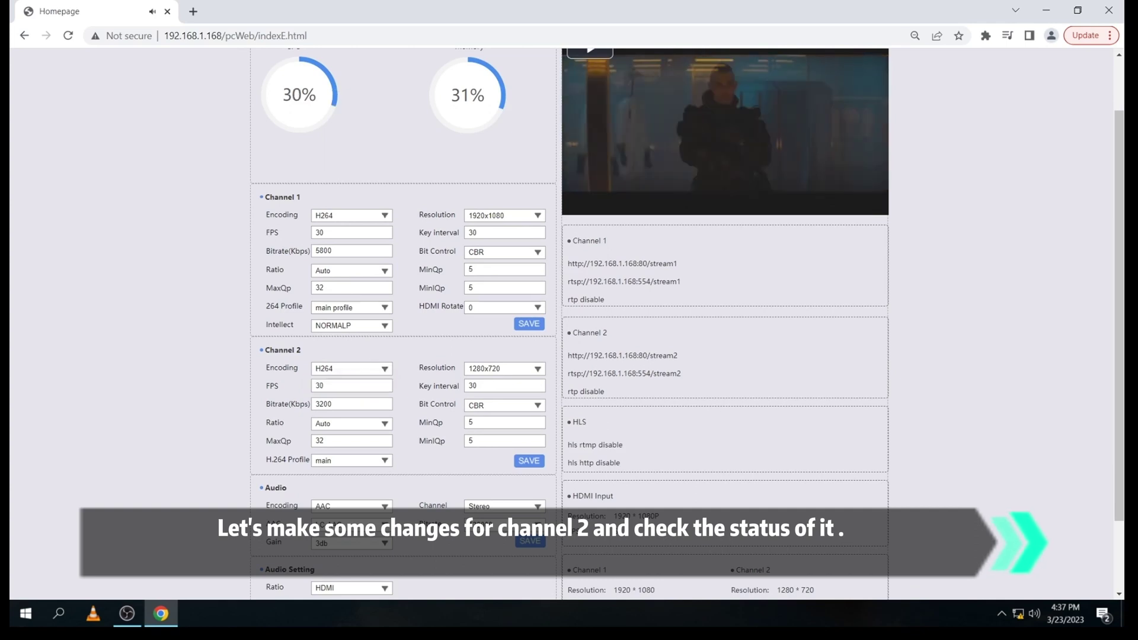
{"action": "left_click", "coordinate": [529, 461]}
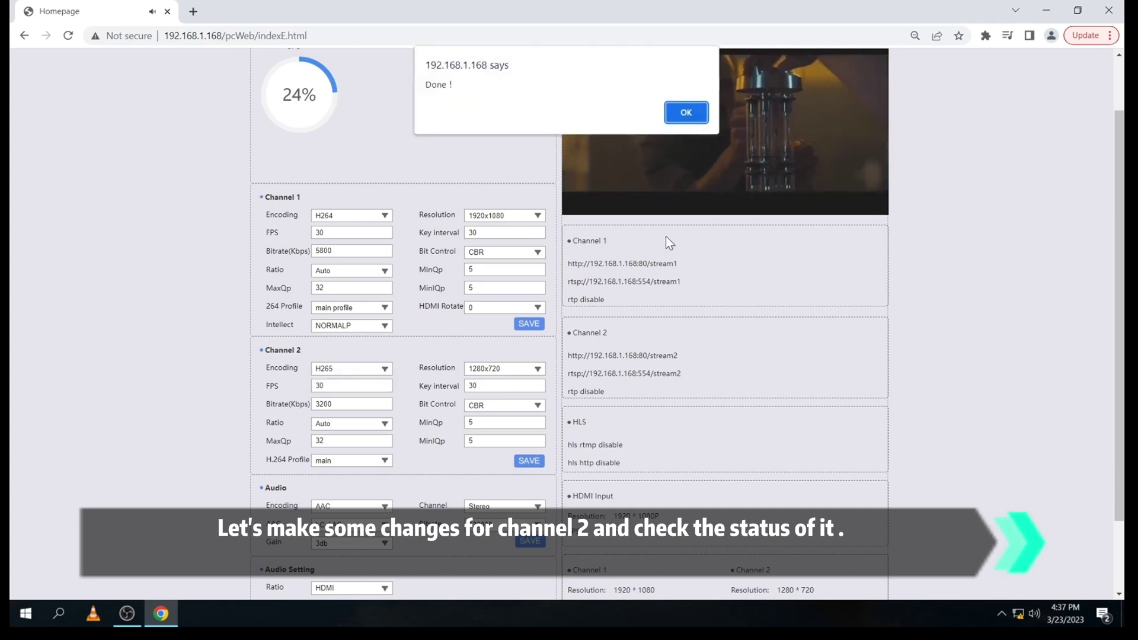
{"action": "left_click", "coordinate": [686, 113]}
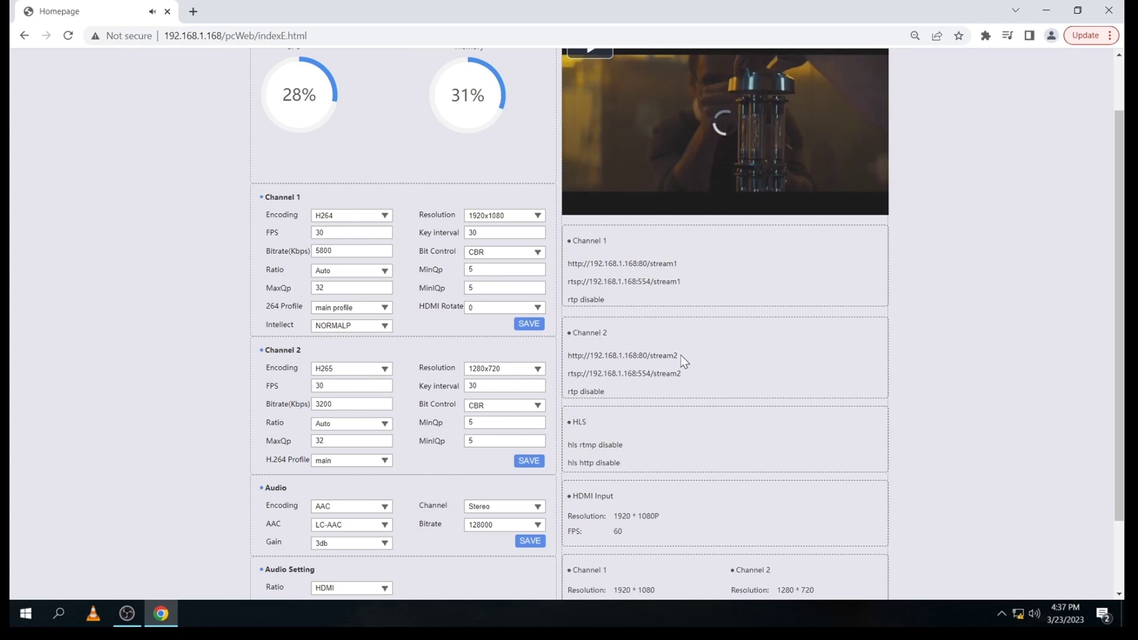
Step: Copy channel 2's http stream2 address
{"action": "left_click_drag", "start_coordinate": [681, 357], "coordinate": [597, 361]}
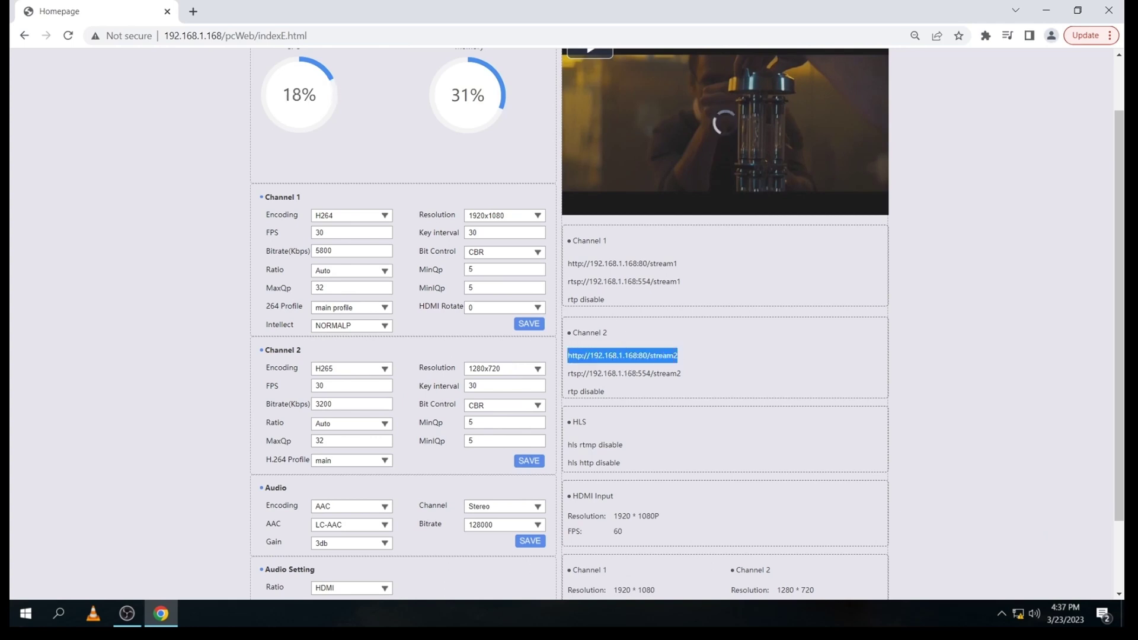
{"action": "right_click", "coordinate": [635, 358]}
{"action": "left_click", "coordinate": [636, 361]}
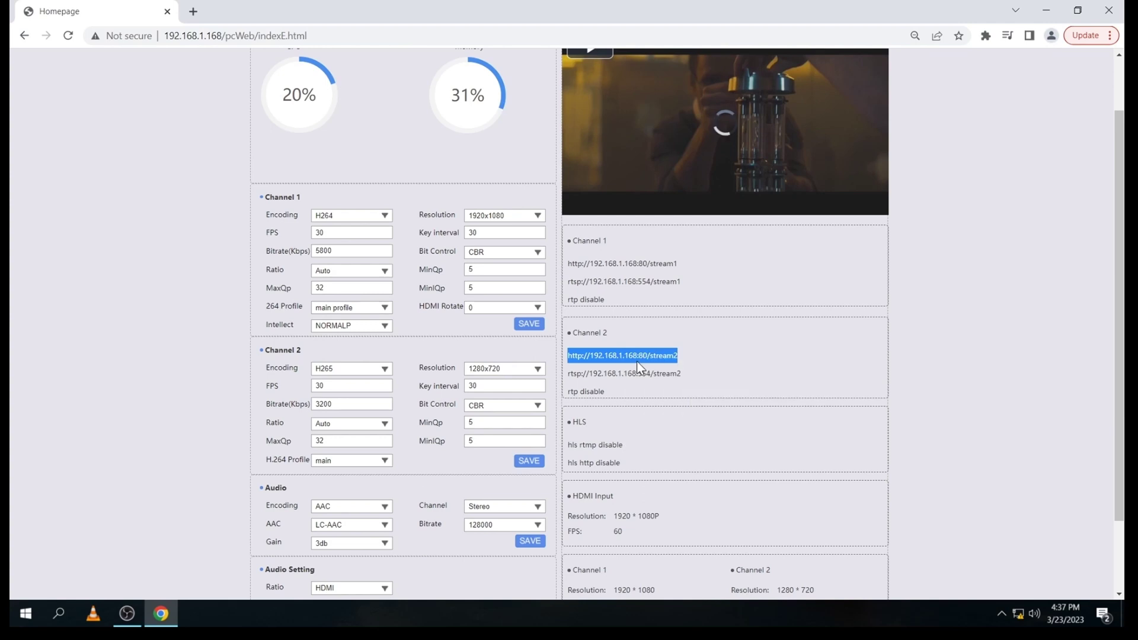
Step: Play the copied stream2 address as a network stream in VLC
{"action": "left_click", "coordinate": [88, 616]}
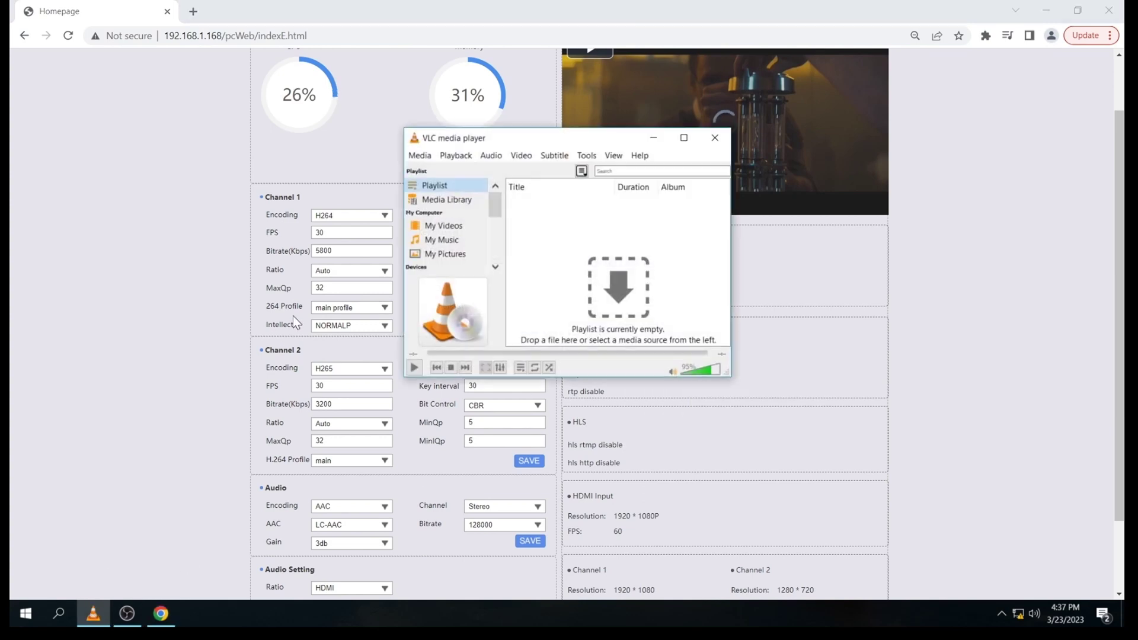
{"action": "key", "text": "ctrl+n"}
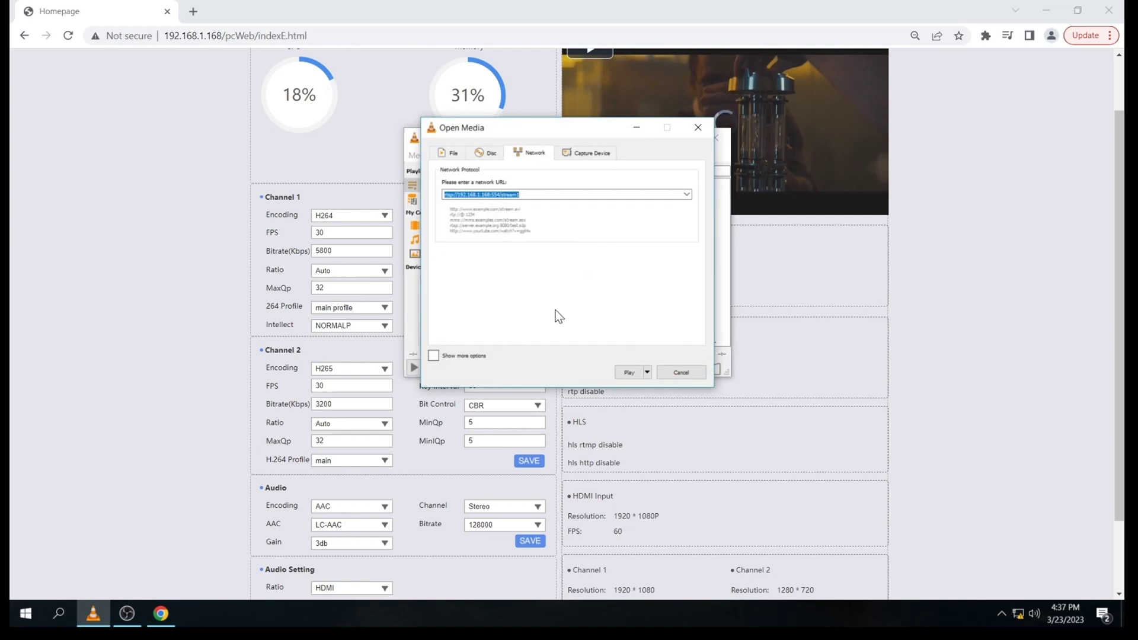
{"action": "key", "text": "Return"}
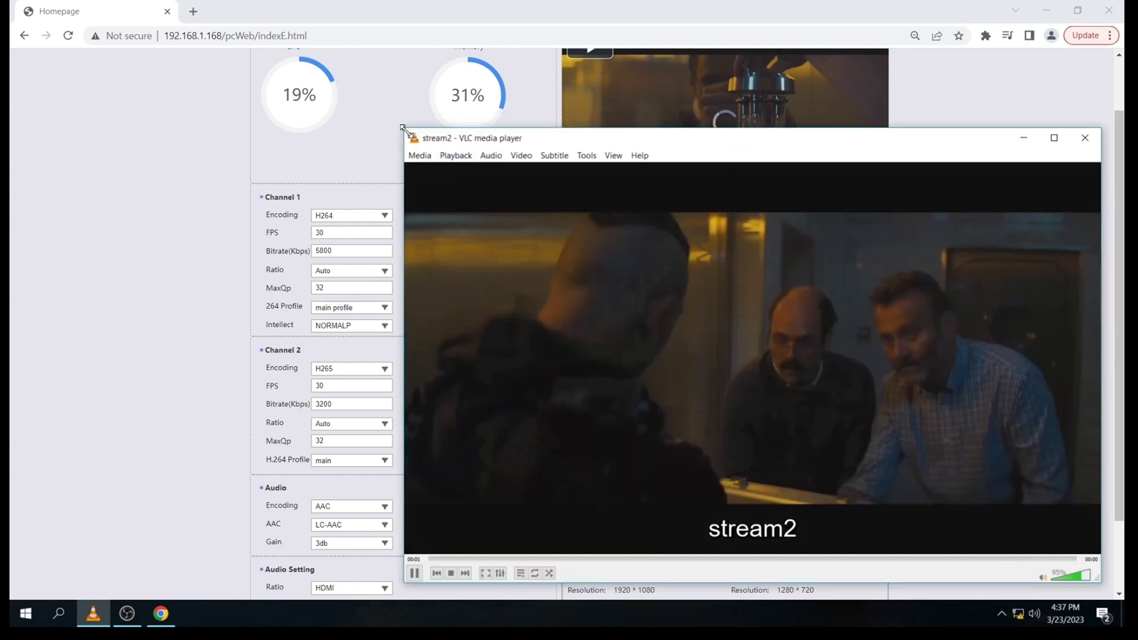
{"action": "left_click_drag", "start_coordinate": [405, 131], "coordinate": [589, 179]}
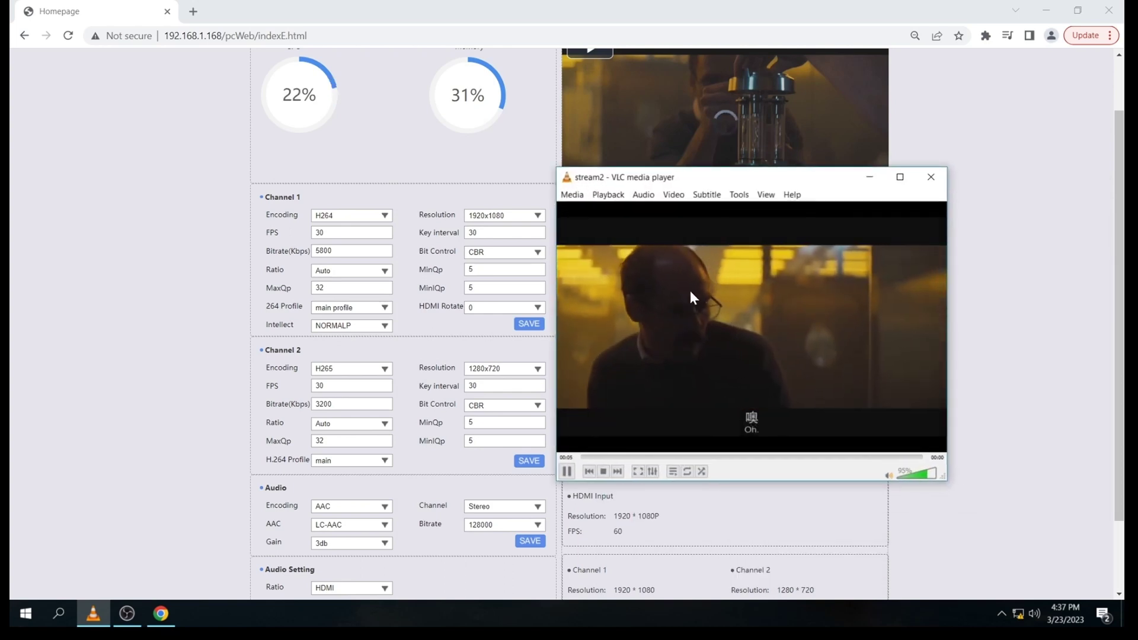
Step: Confirm stream2 is HEVC (H.265) 1280x720 at 30 fps, then close VLC
{"action": "key", "text": "ctrl+i"}
{"action": "left_click", "coordinate": [603, 240]}
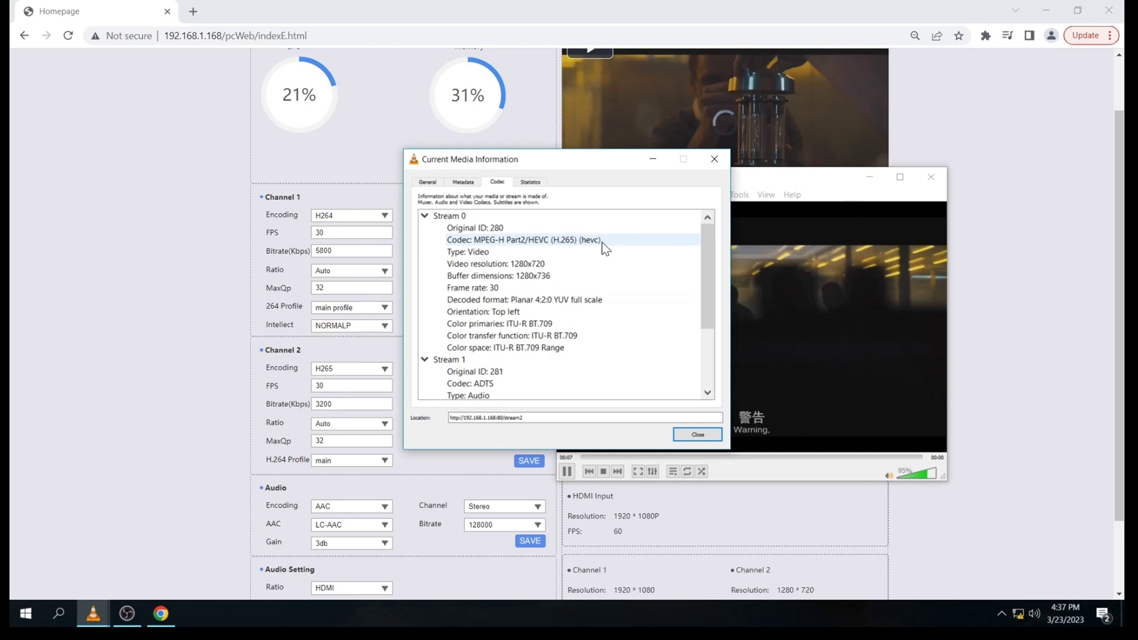
{"action": "left_click", "coordinate": [706, 163]}
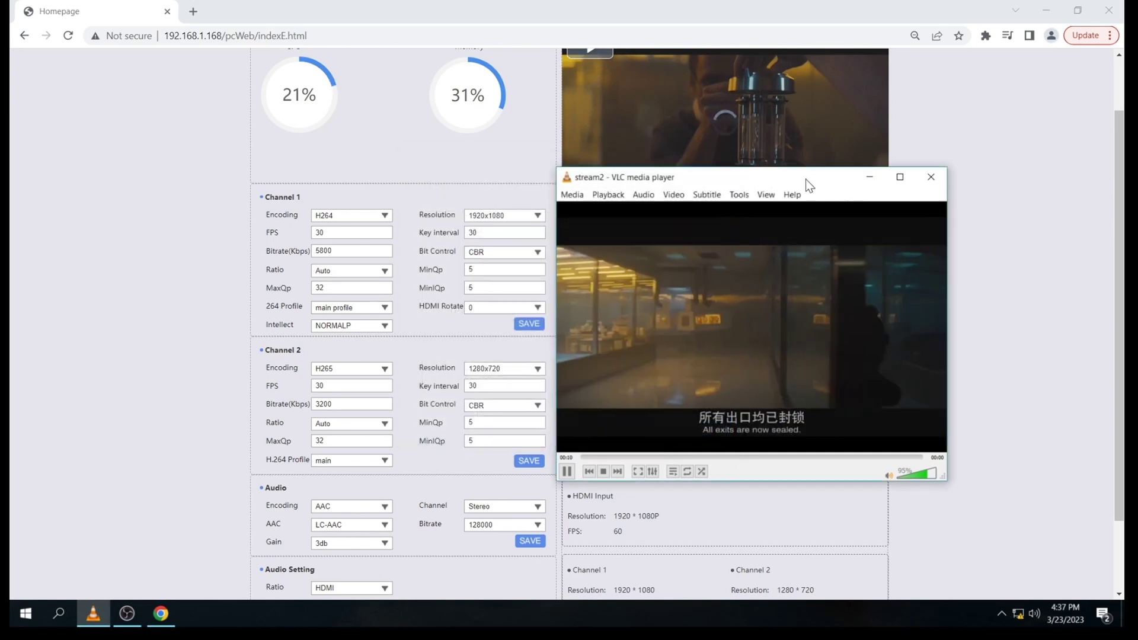
{"action": "left_click", "coordinate": [923, 182]}
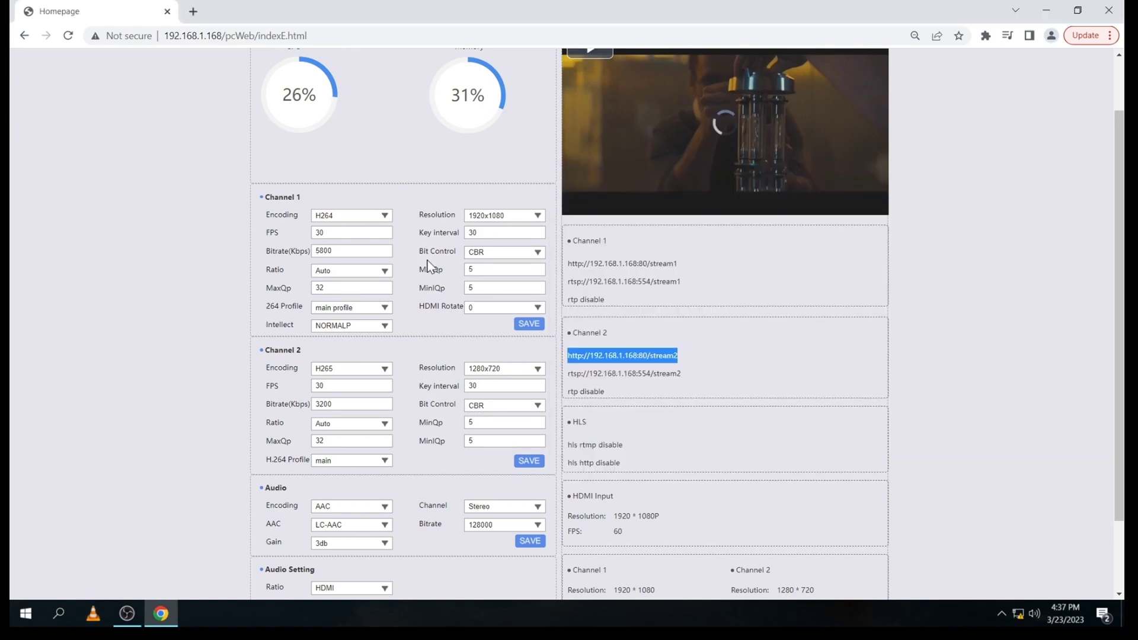
Step: On the Protocols page, switch the HLS toggle ON and save, acknowledging Done!
{"action": "scroll", "coordinate": [569, 320], "scroll_direction": "up", "scroll_amount": 1}
{"action": "left_click", "coordinate": [441, 82]}
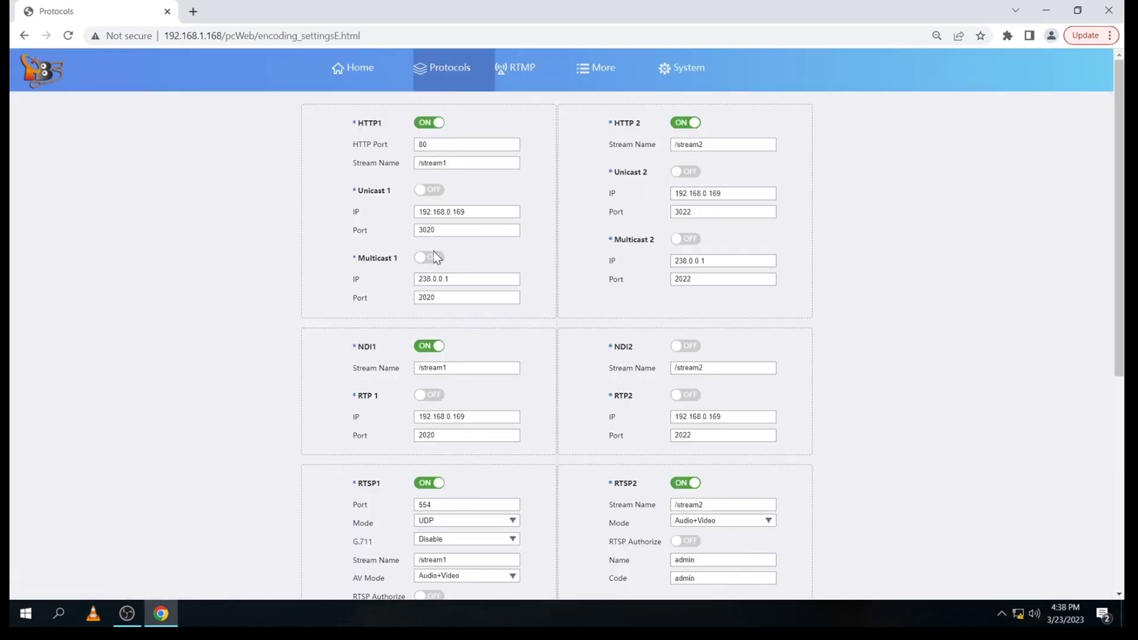
{"action": "scroll", "coordinate": [435, 256], "scroll_direction": "down", "scroll_amount": 1}
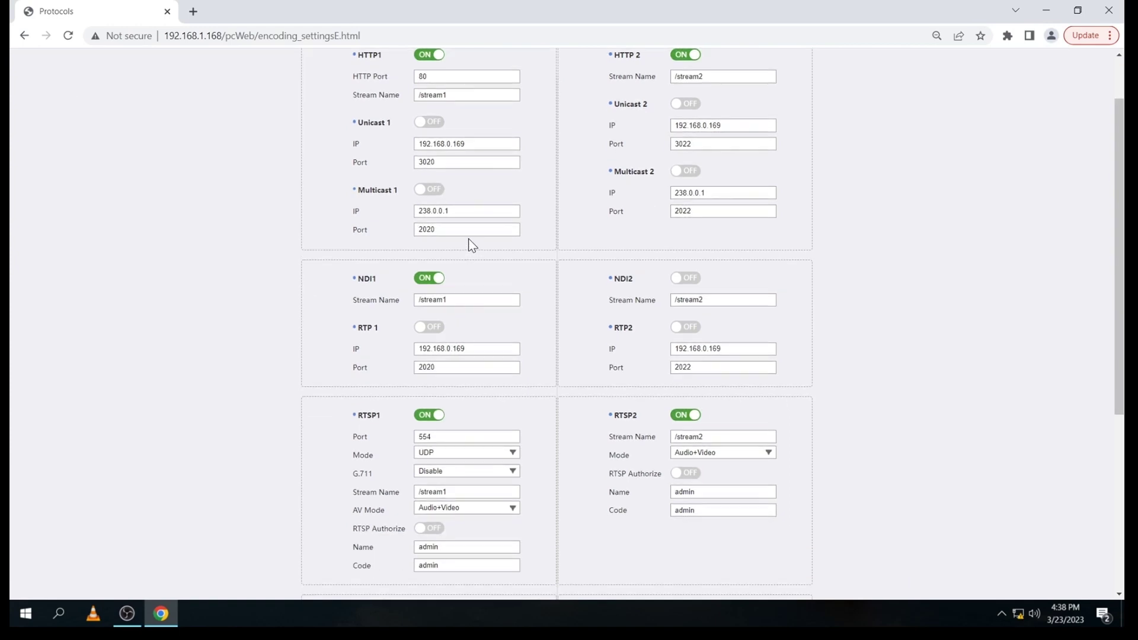
{"action": "scroll", "coordinate": [472, 246], "scroll_direction": "down", "scroll_amount": 1}
{"action": "scroll", "coordinate": [472, 245], "scroll_direction": "down", "scroll_amount": 1}
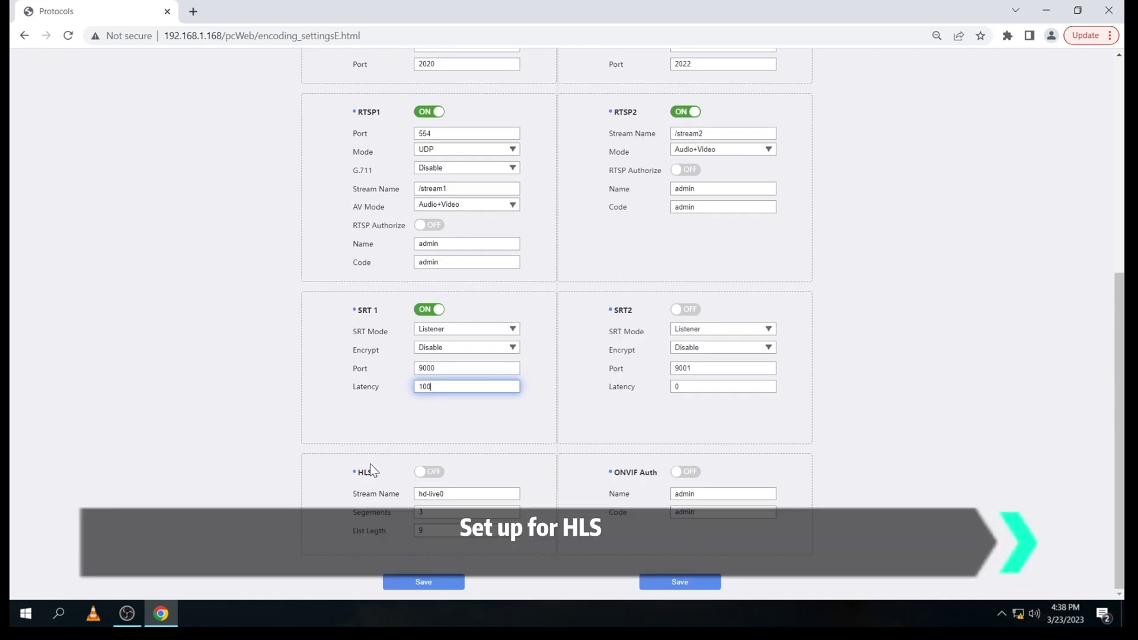
{"action": "left_click", "coordinate": [437, 472]}
{"action": "left_click", "coordinate": [438, 472]}
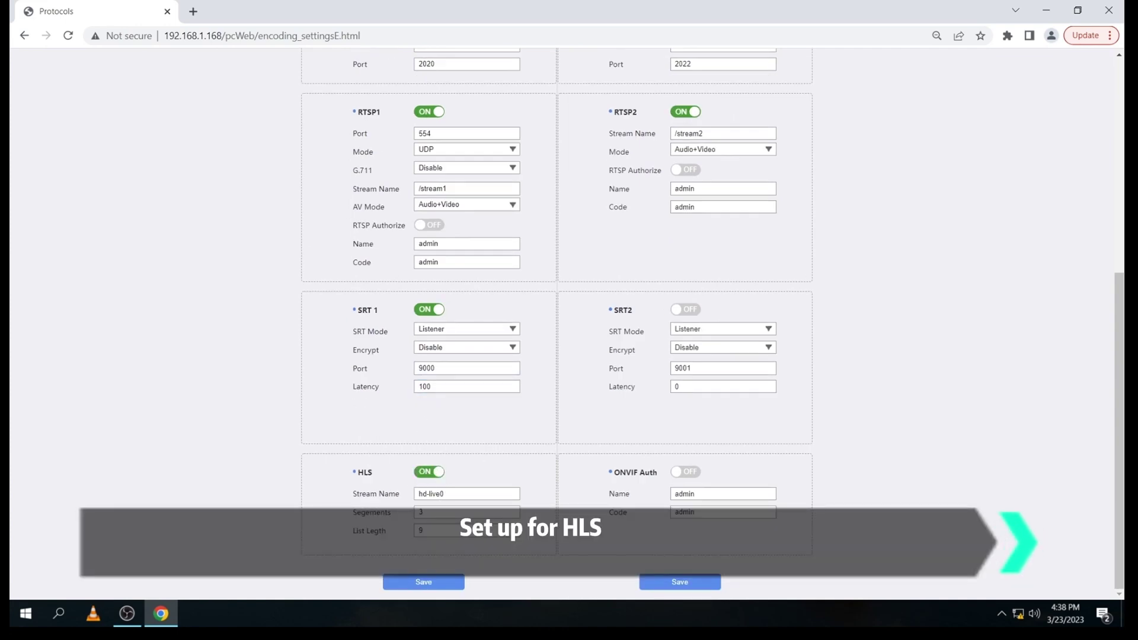
{"action": "left_click", "coordinate": [424, 585]}
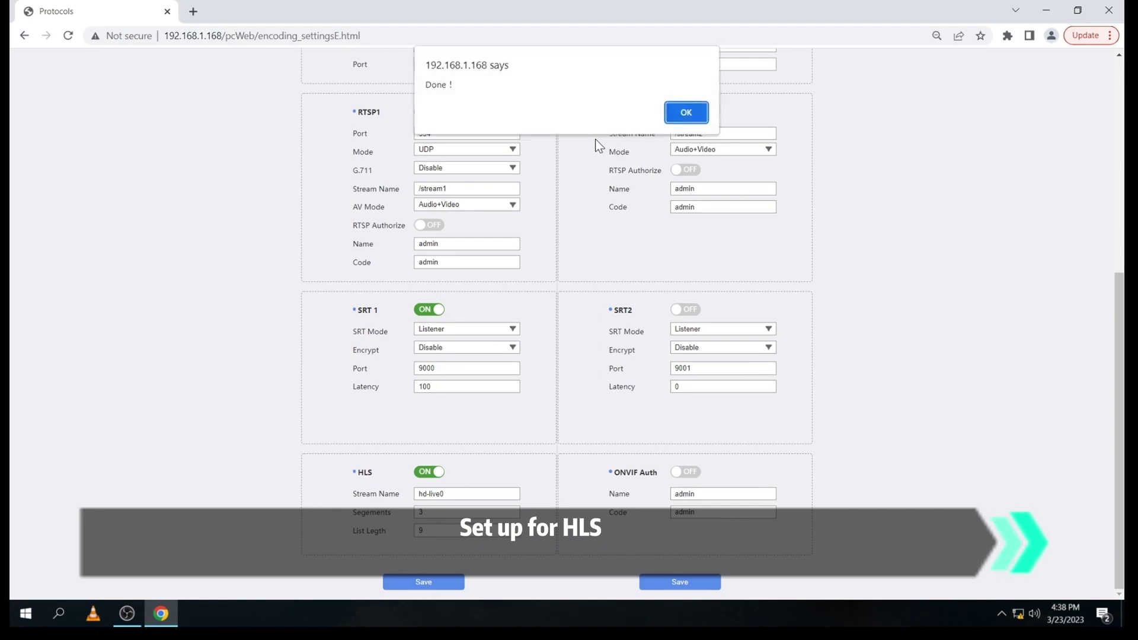
{"action": "left_click", "coordinate": [686, 108]}
{"action": "scroll", "coordinate": [417, 388], "scroll_direction": "up", "scroll_amount": 6}
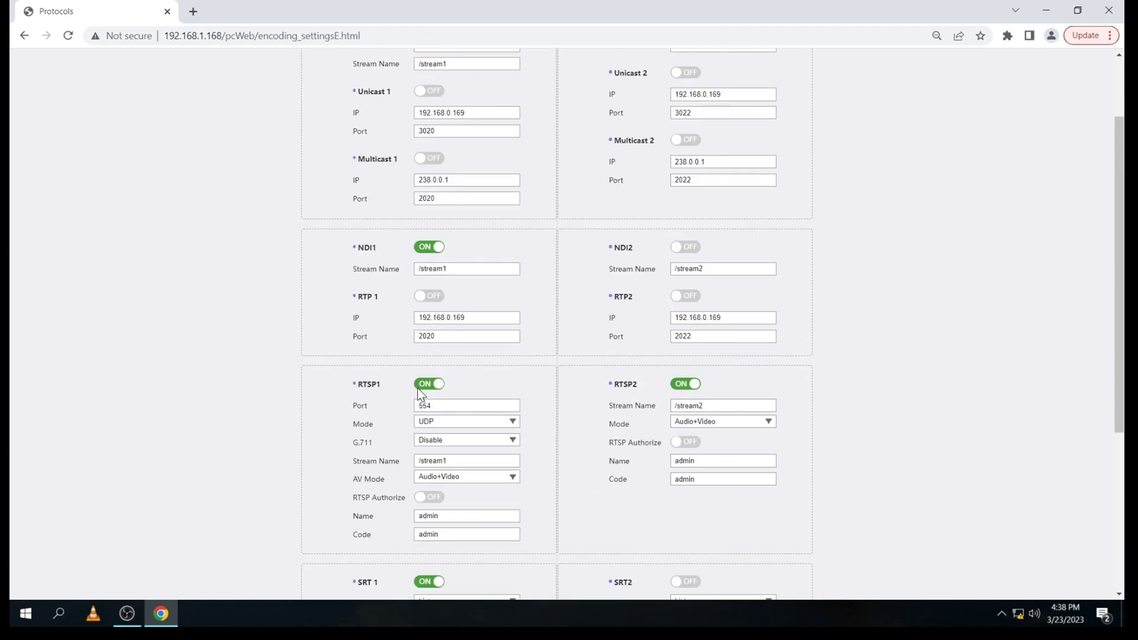
{"action": "left_click", "coordinate": [364, 73]}
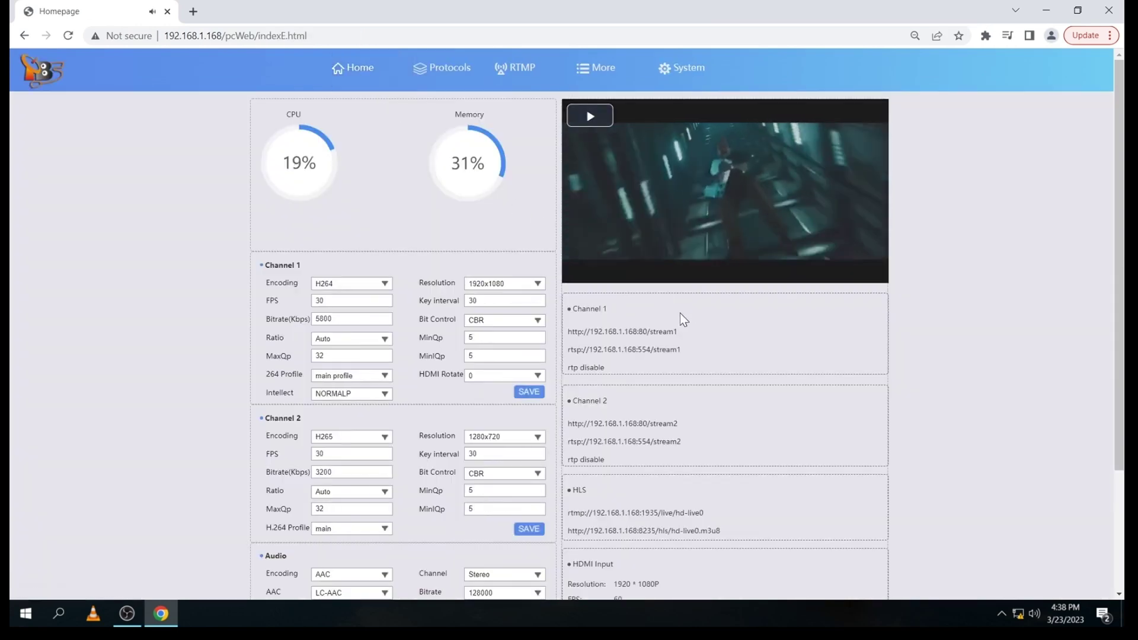
{"action": "scroll", "coordinate": [666, 428], "scroll_direction": "down", "scroll_amount": 1}
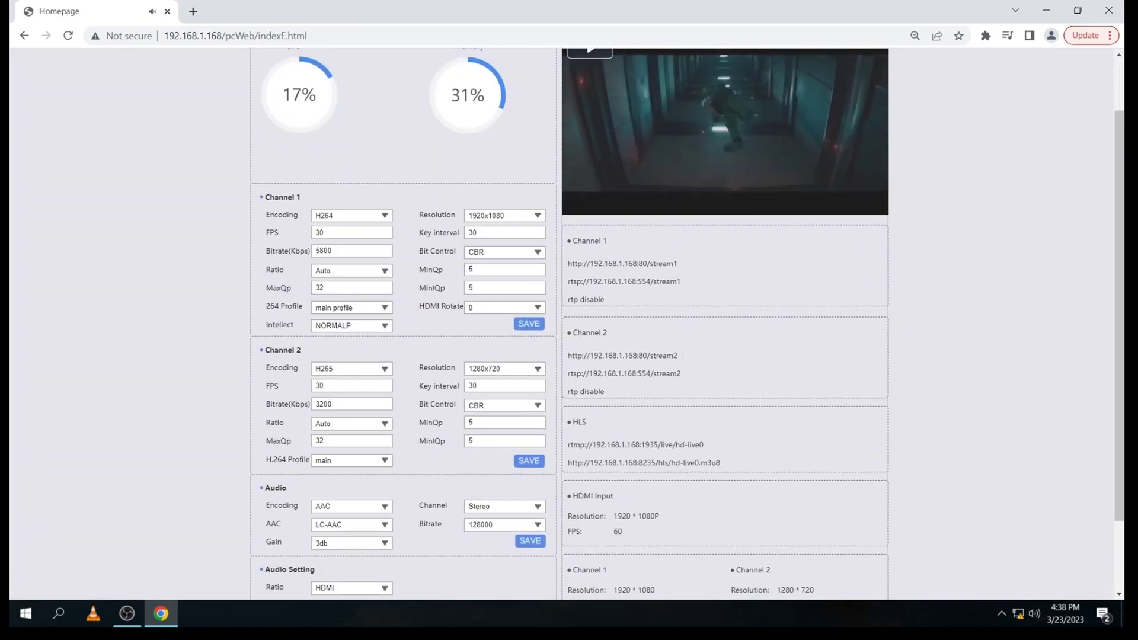
{"action": "mouse_move", "coordinate": [705, 446]}
{"action": "left_mouse_down"}
{"action": "mouse_move", "coordinate": [570, 445]}
{"action": "mouse_move", "coordinate": [721, 463]}
{"action": "left_mouse_up"}
{"action": "right_click", "coordinate": [705, 460]}
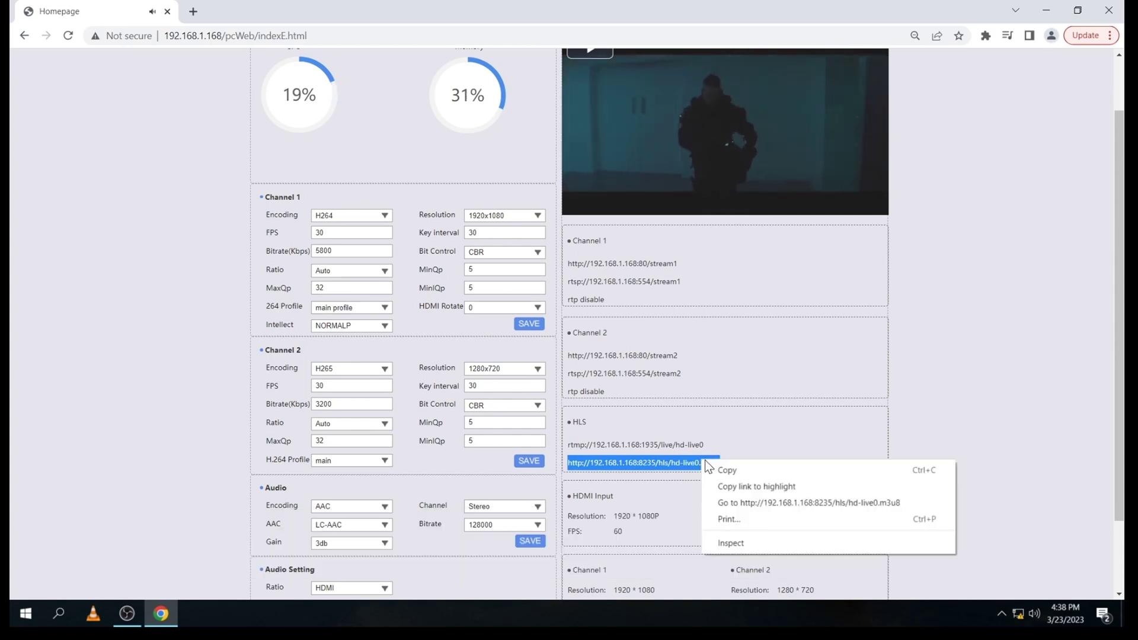
{"action": "left_click", "coordinate": [717, 469]}
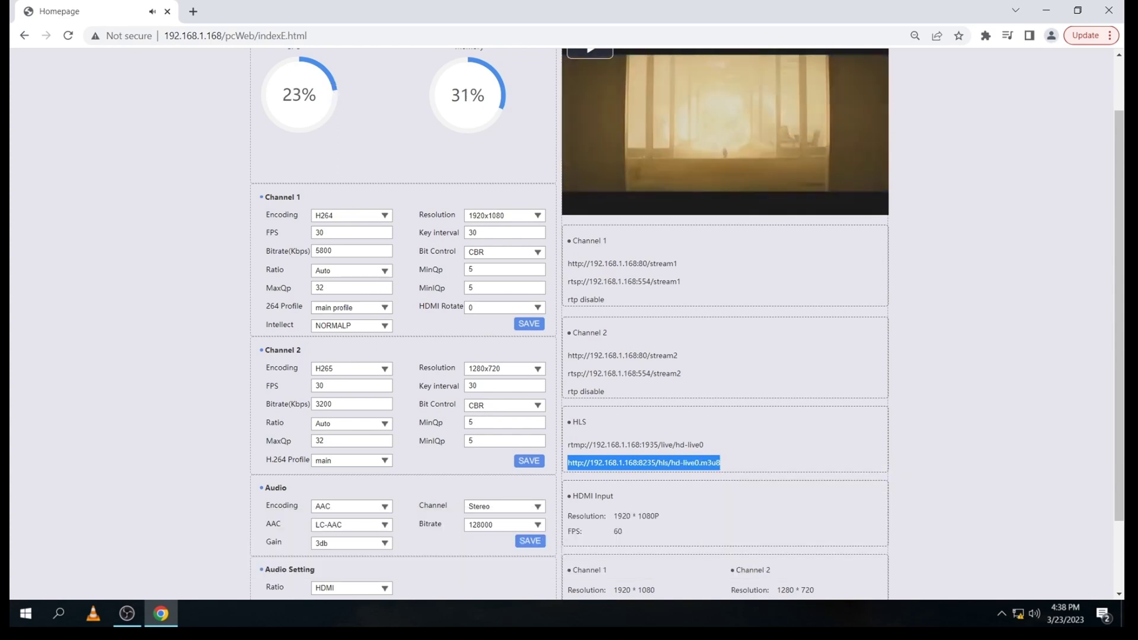
{"action": "scroll", "coordinate": [718, 466], "scroll_direction": "down", "scroll_amount": 2}
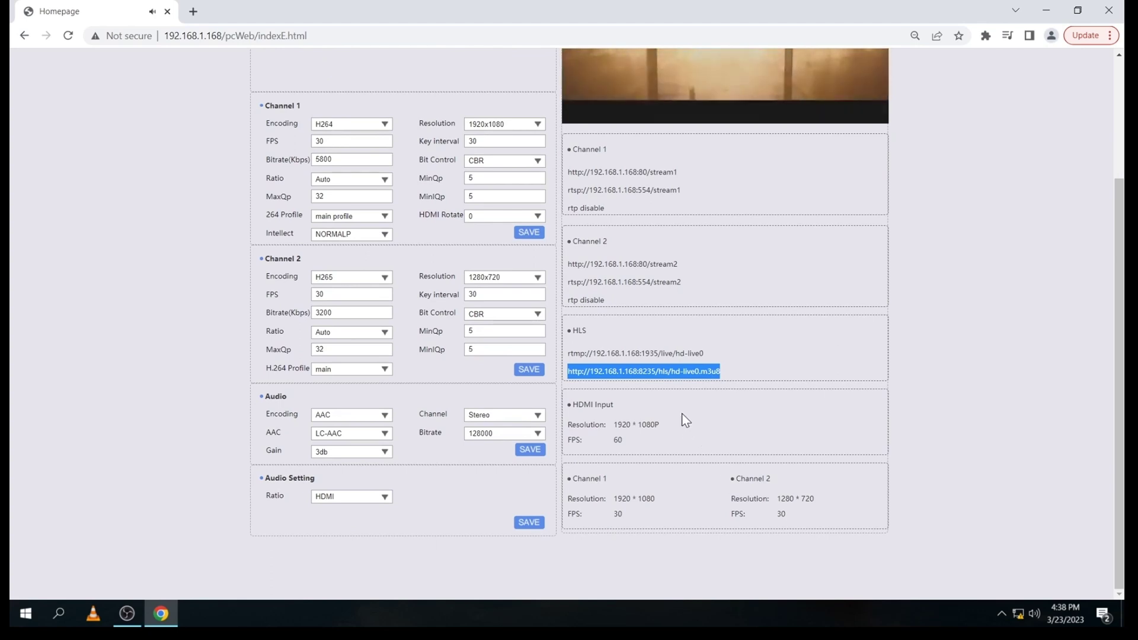
Step: Open the copied hd-live0.m3u8 network stream in VLC and play it
{"action": "left_click", "coordinate": [92, 616]}
{"action": "key", "text": "ctrl+n"}
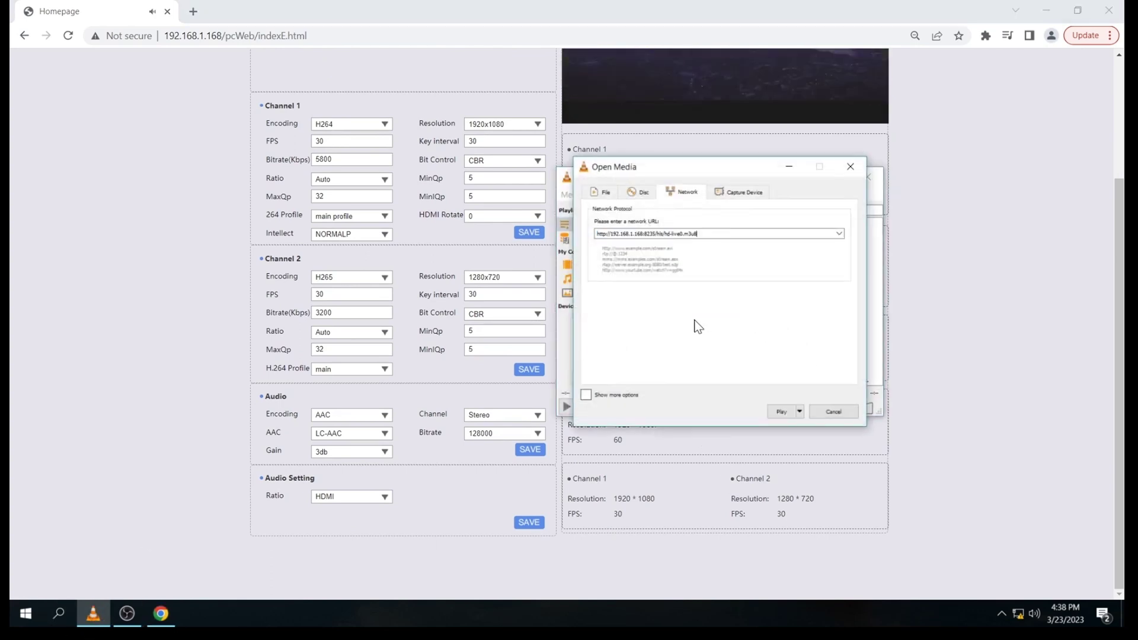
{"action": "left_click", "coordinate": [783, 411]}
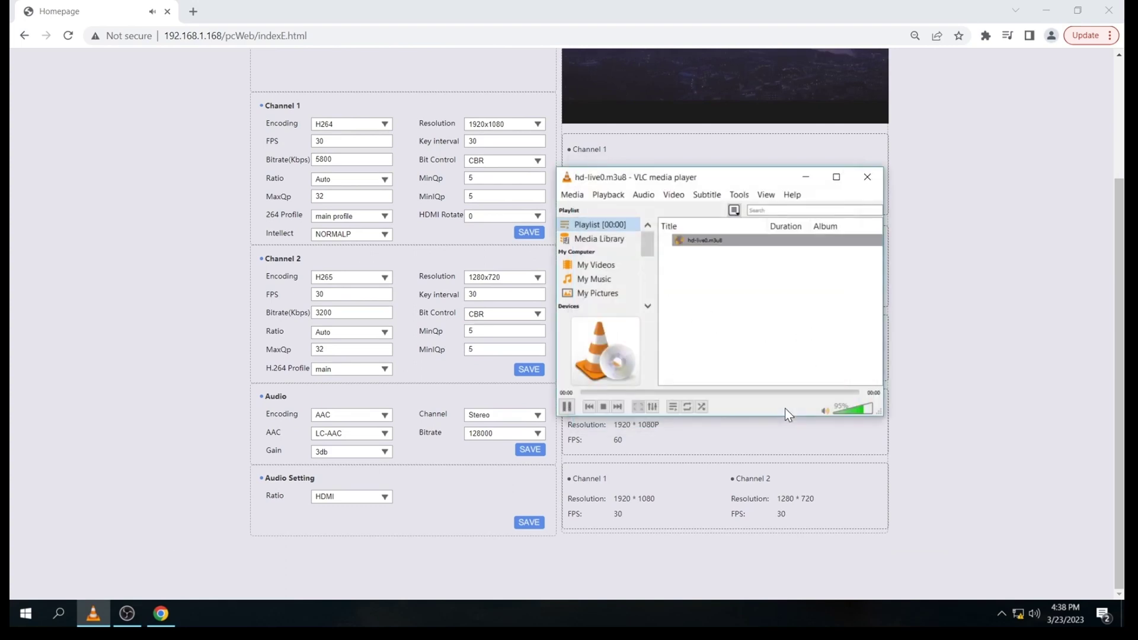